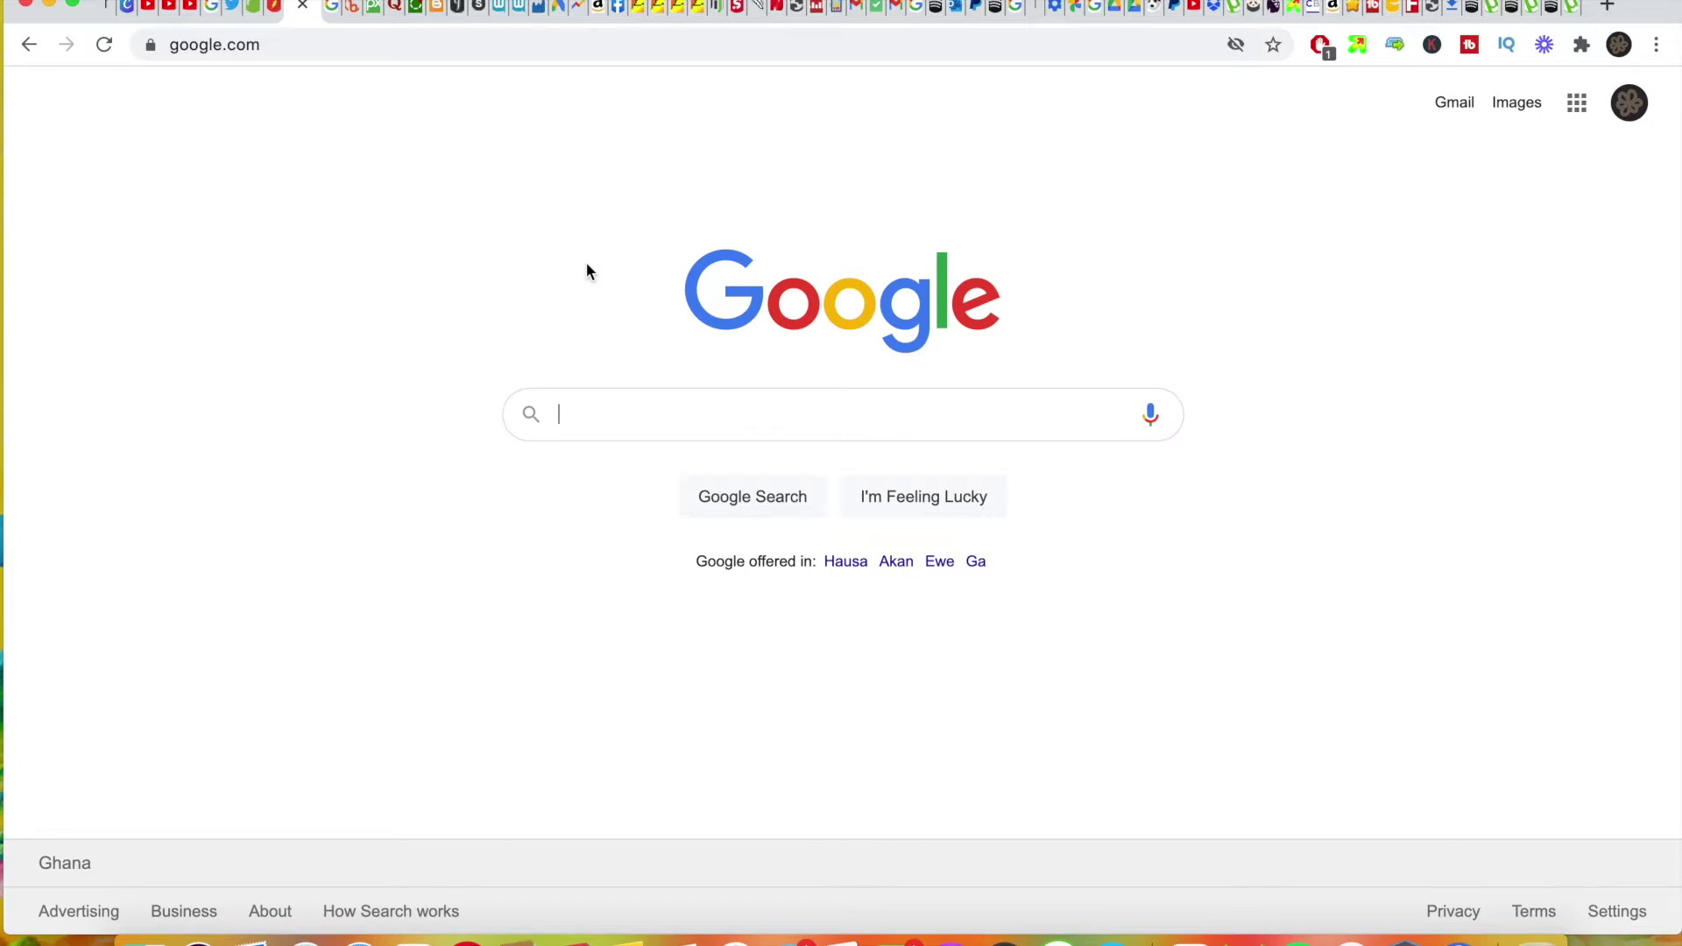
- Search Google for 'signal' and open the Signal home page result
{"action": "type", "text": "signal"}
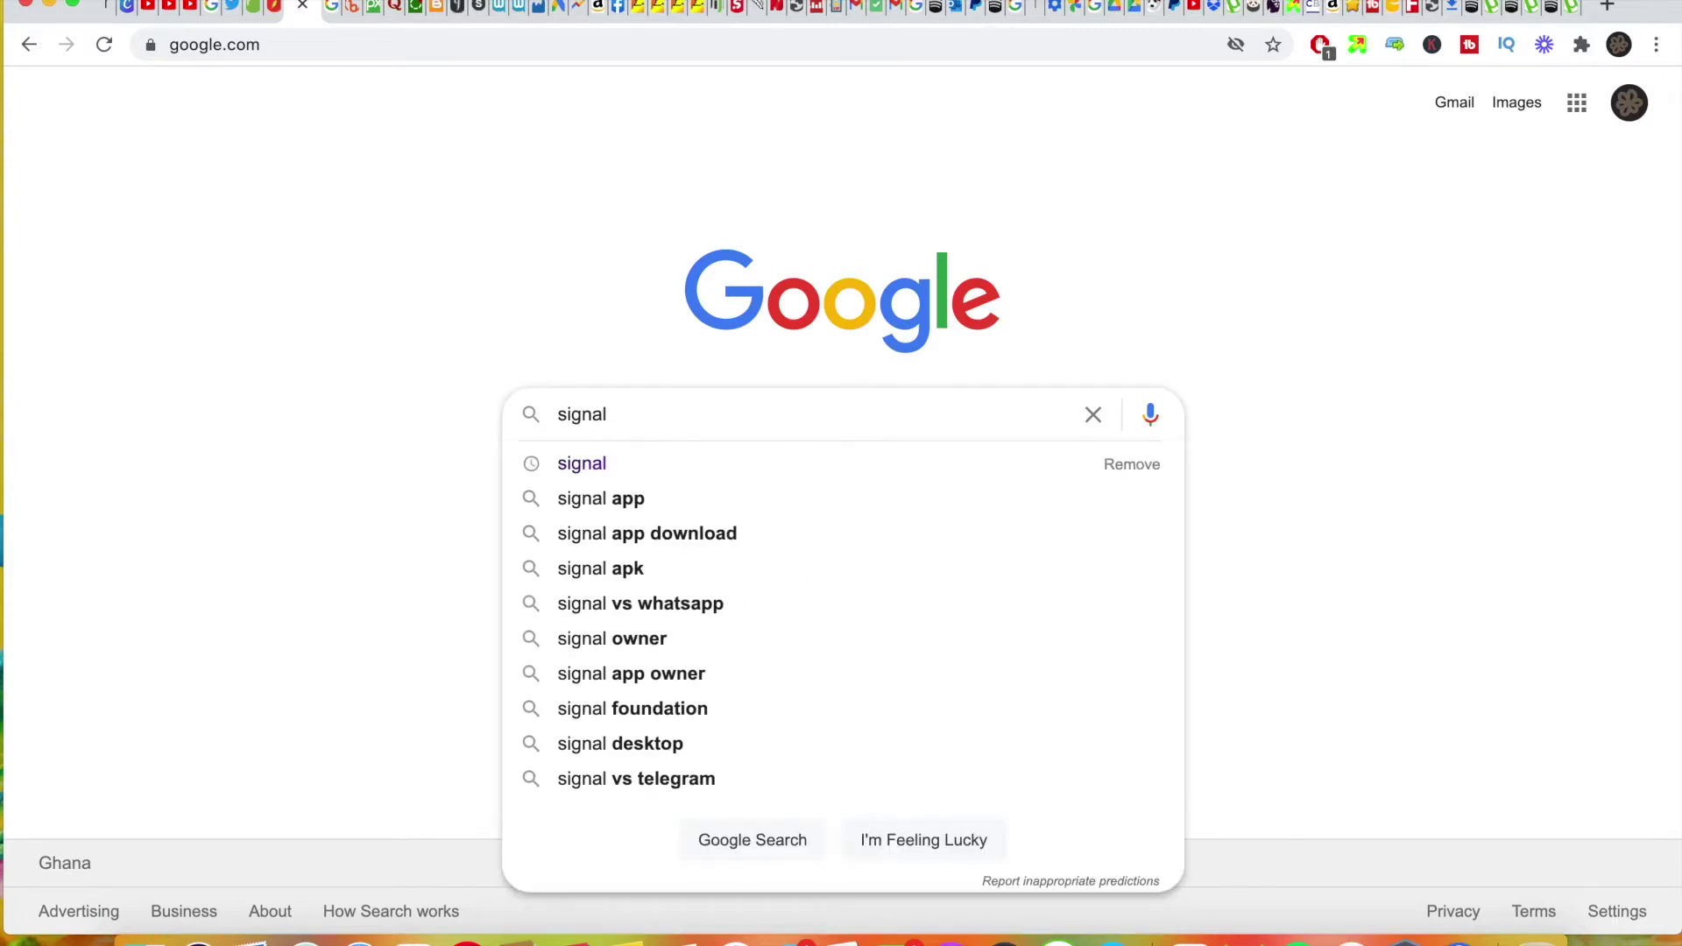
{"action": "key", "text": "Return"}
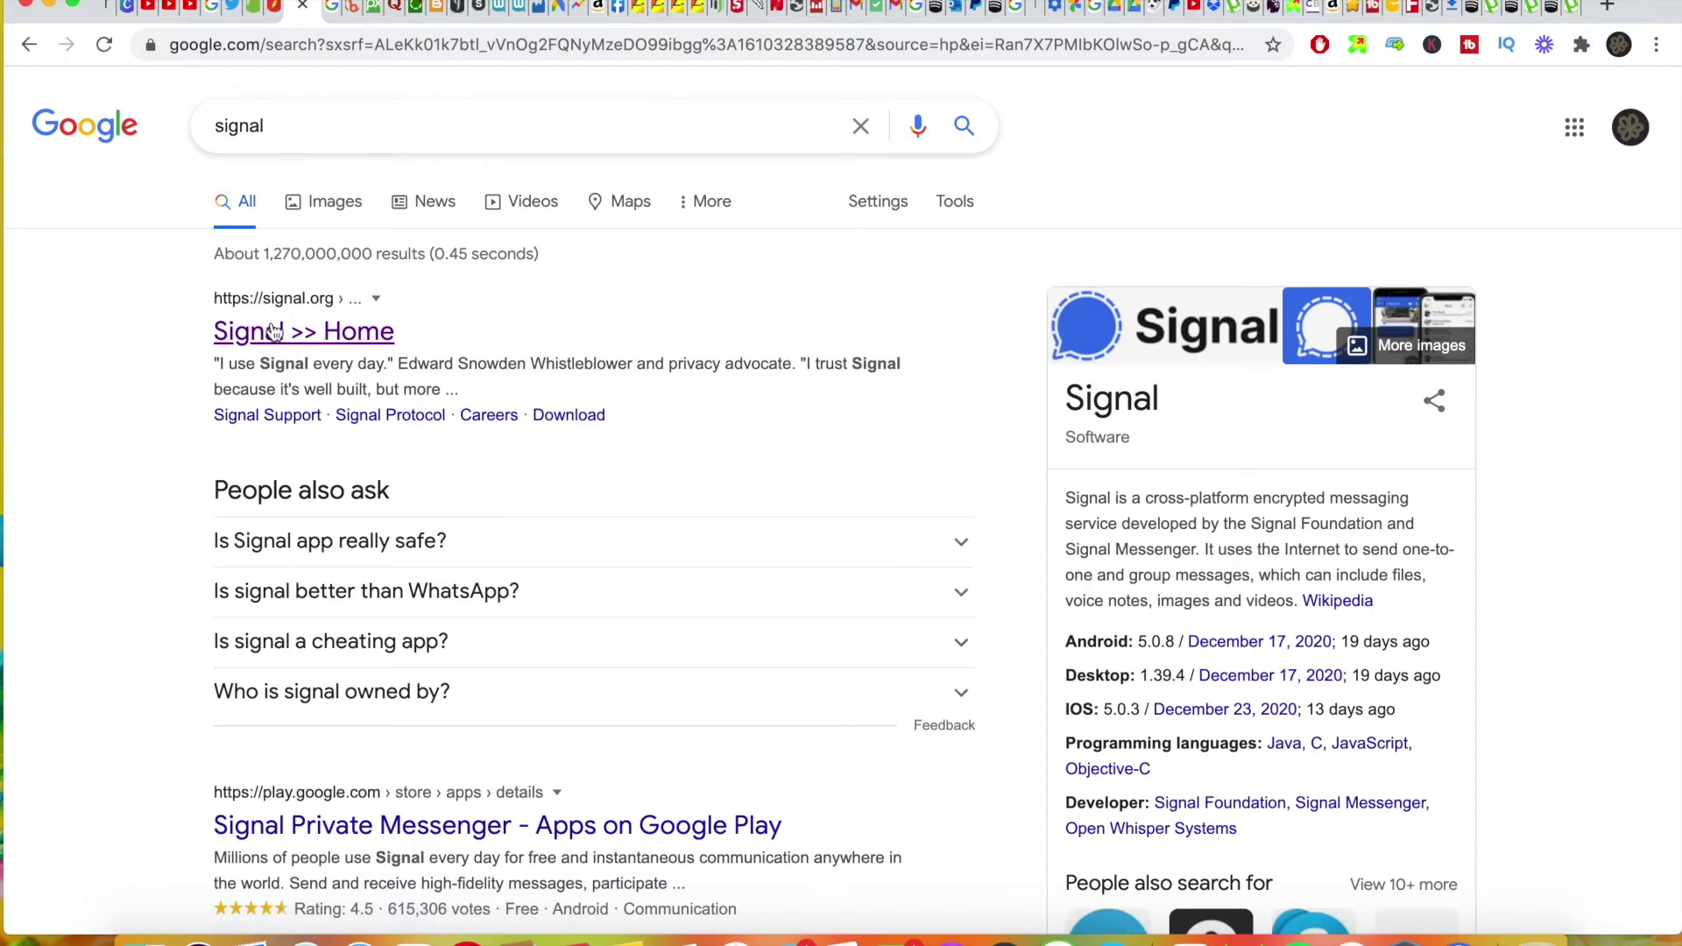
{"action": "left_click", "coordinate": [274, 332]}
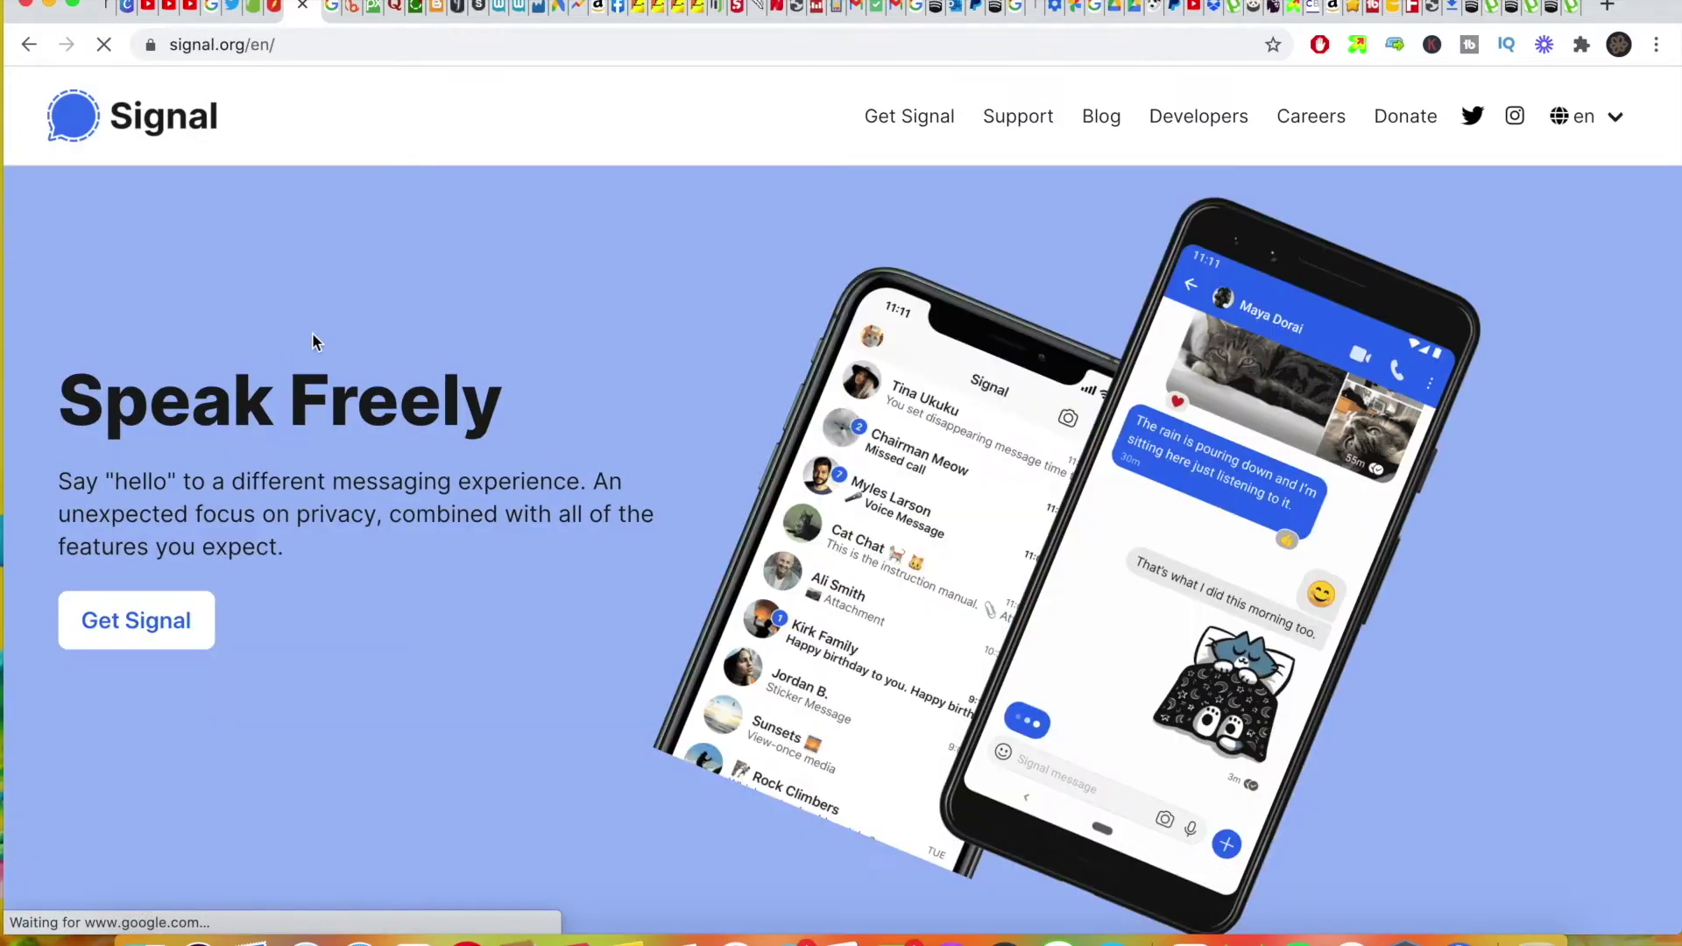
- Download the Signal for Mac installer from signal.org, then minimize Chrome
{"action": "scroll", "coordinate": [543, 552], "scroll_direction": "down", "scroll_amount": 10}
{"action": "scroll", "coordinate": [543, 548], "scroll_direction": "down", "scroll_amount": 20}
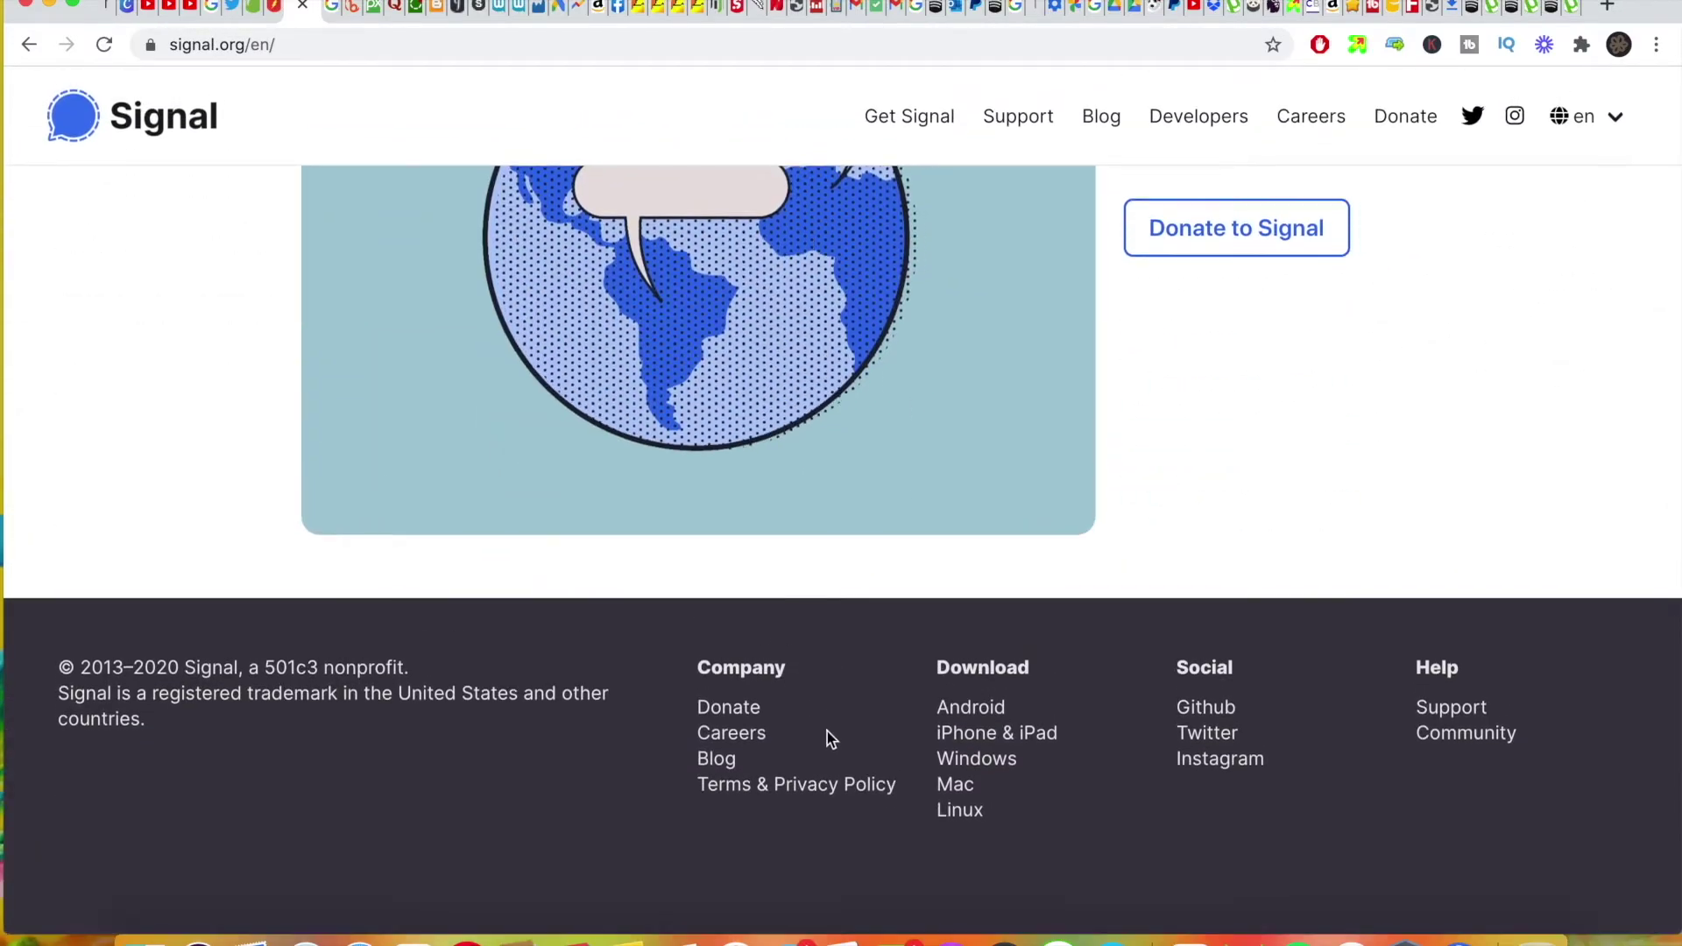
{"action": "scroll", "coordinate": [640, 468], "scroll_direction": "up", "scroll_amount": 15}
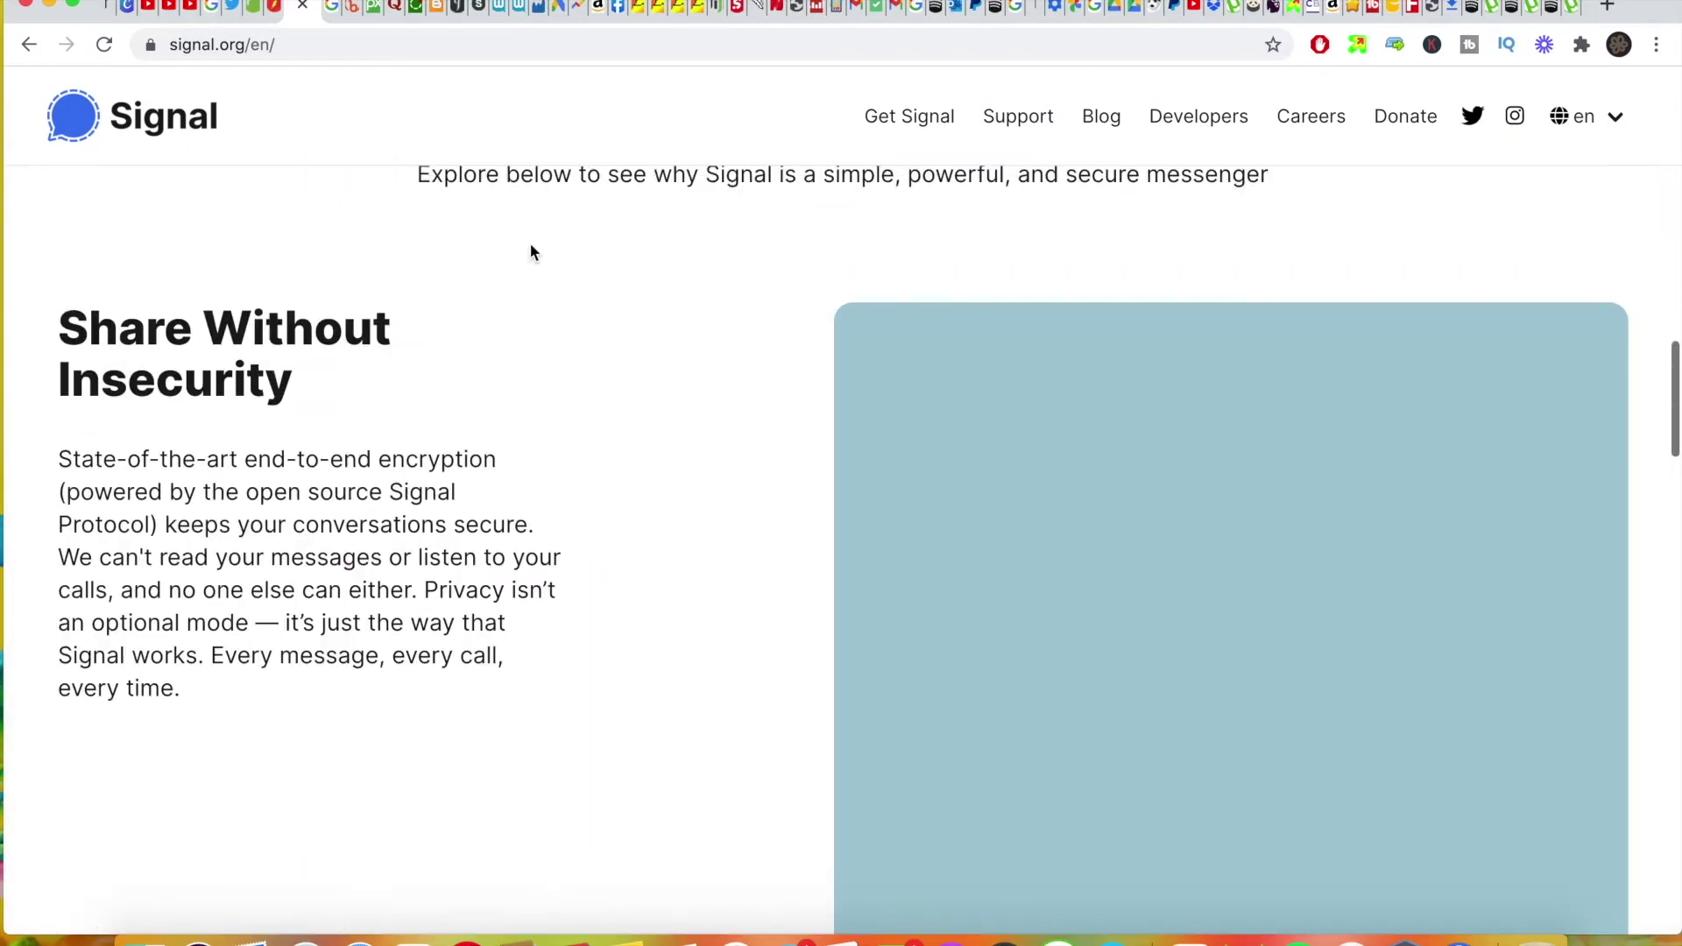
{"action": "scroll", "coordinate": [483, 284], "scroll_direction": "down", "scroll_amount": 15}
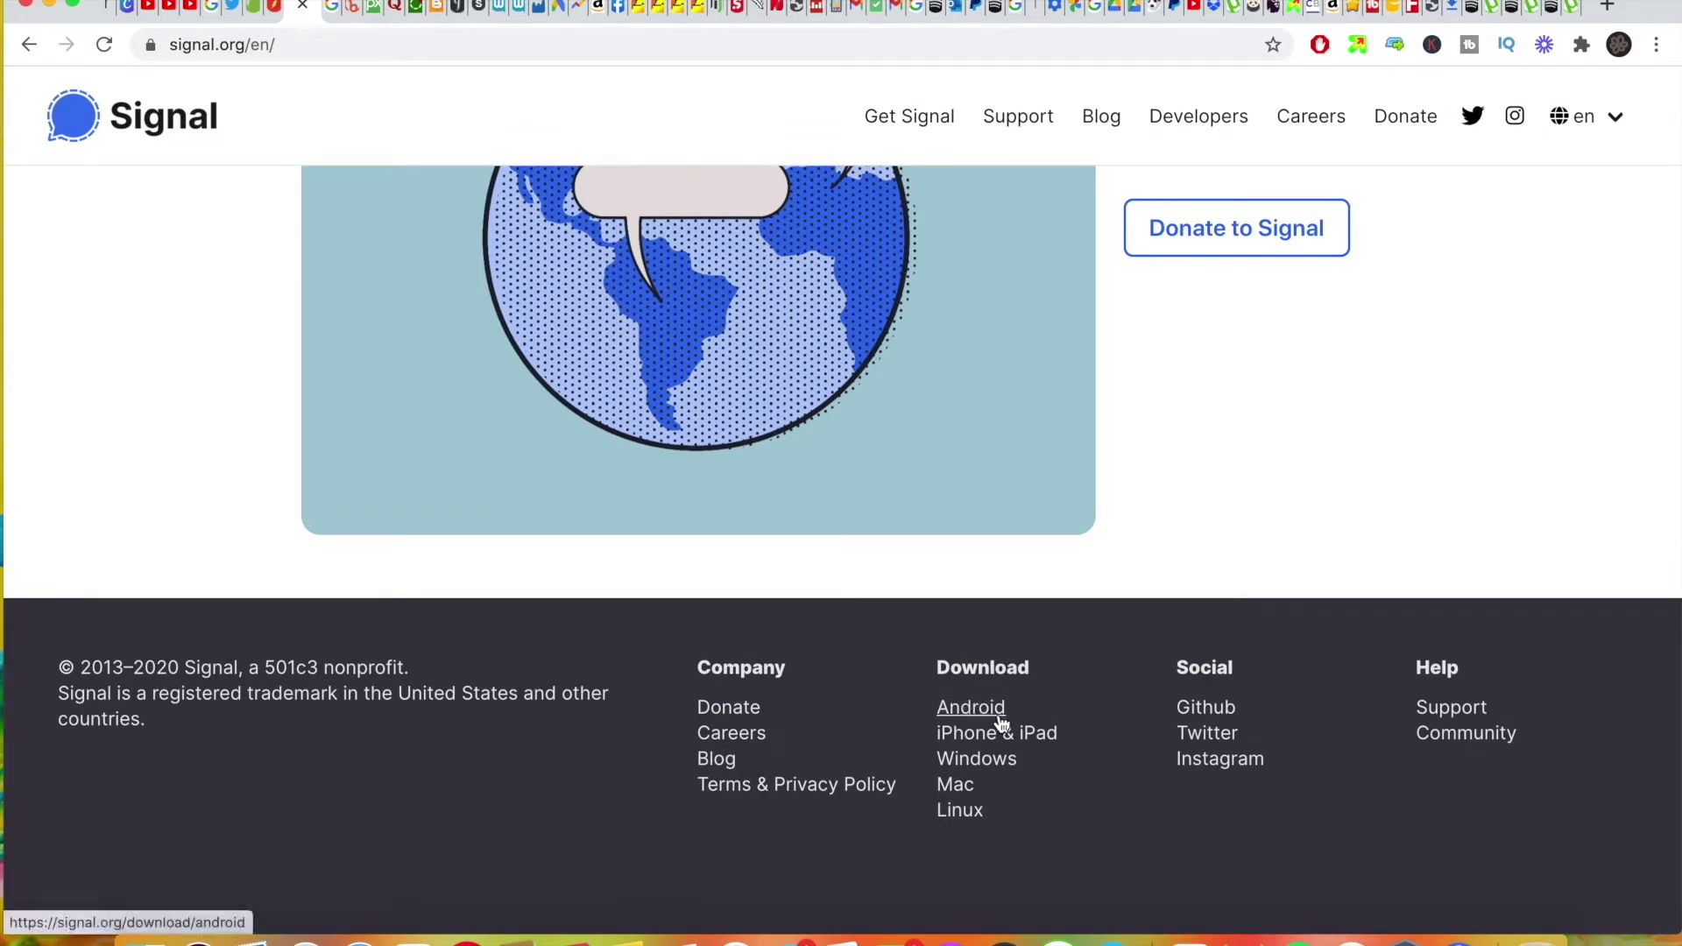
{"action": "left_click", "coordinate": [968, 792]}
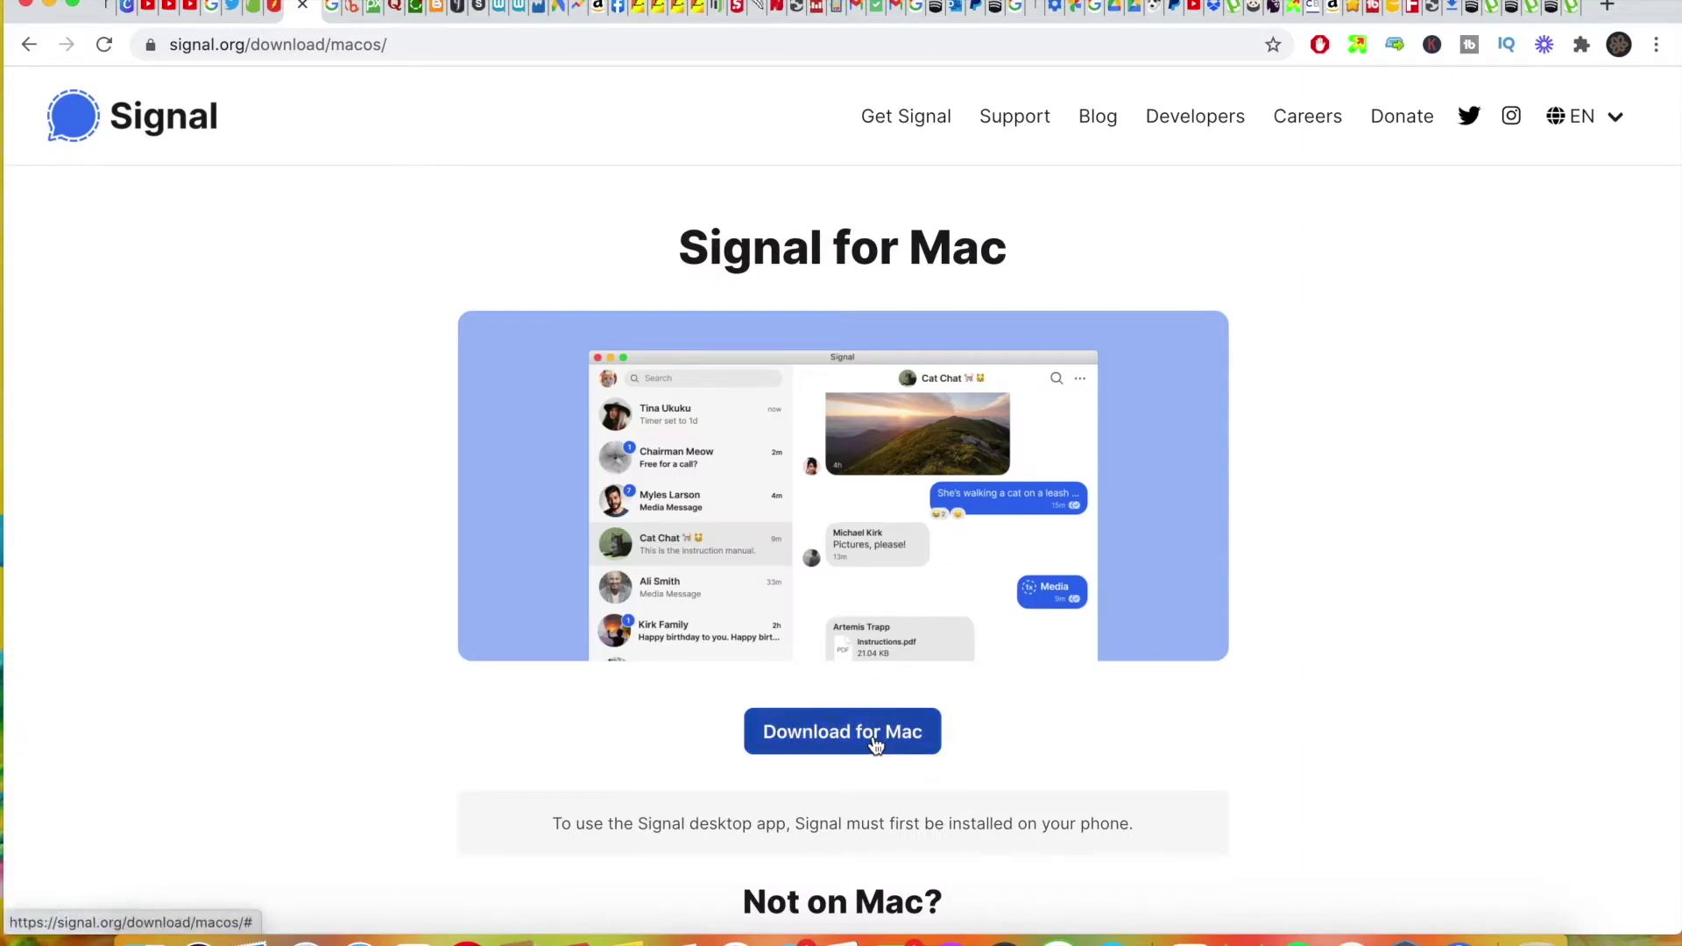
{"action": "left_click", "coordinate": [877, 745]}
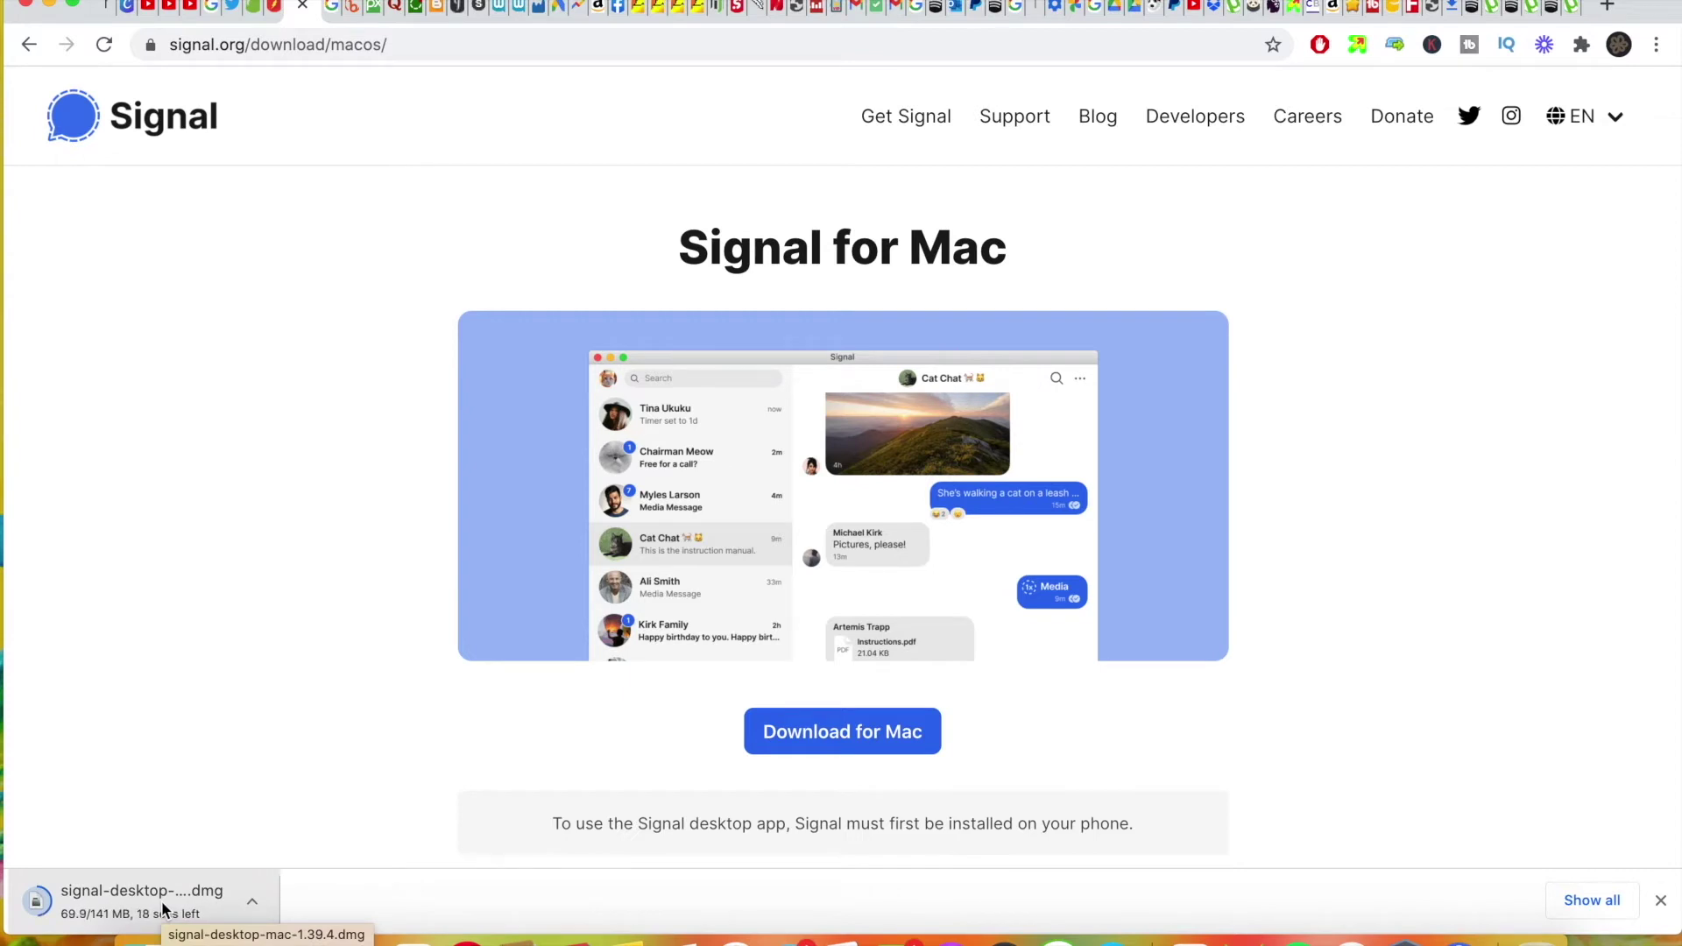
{"action": "left_click", "coordinate": [50, 9]}
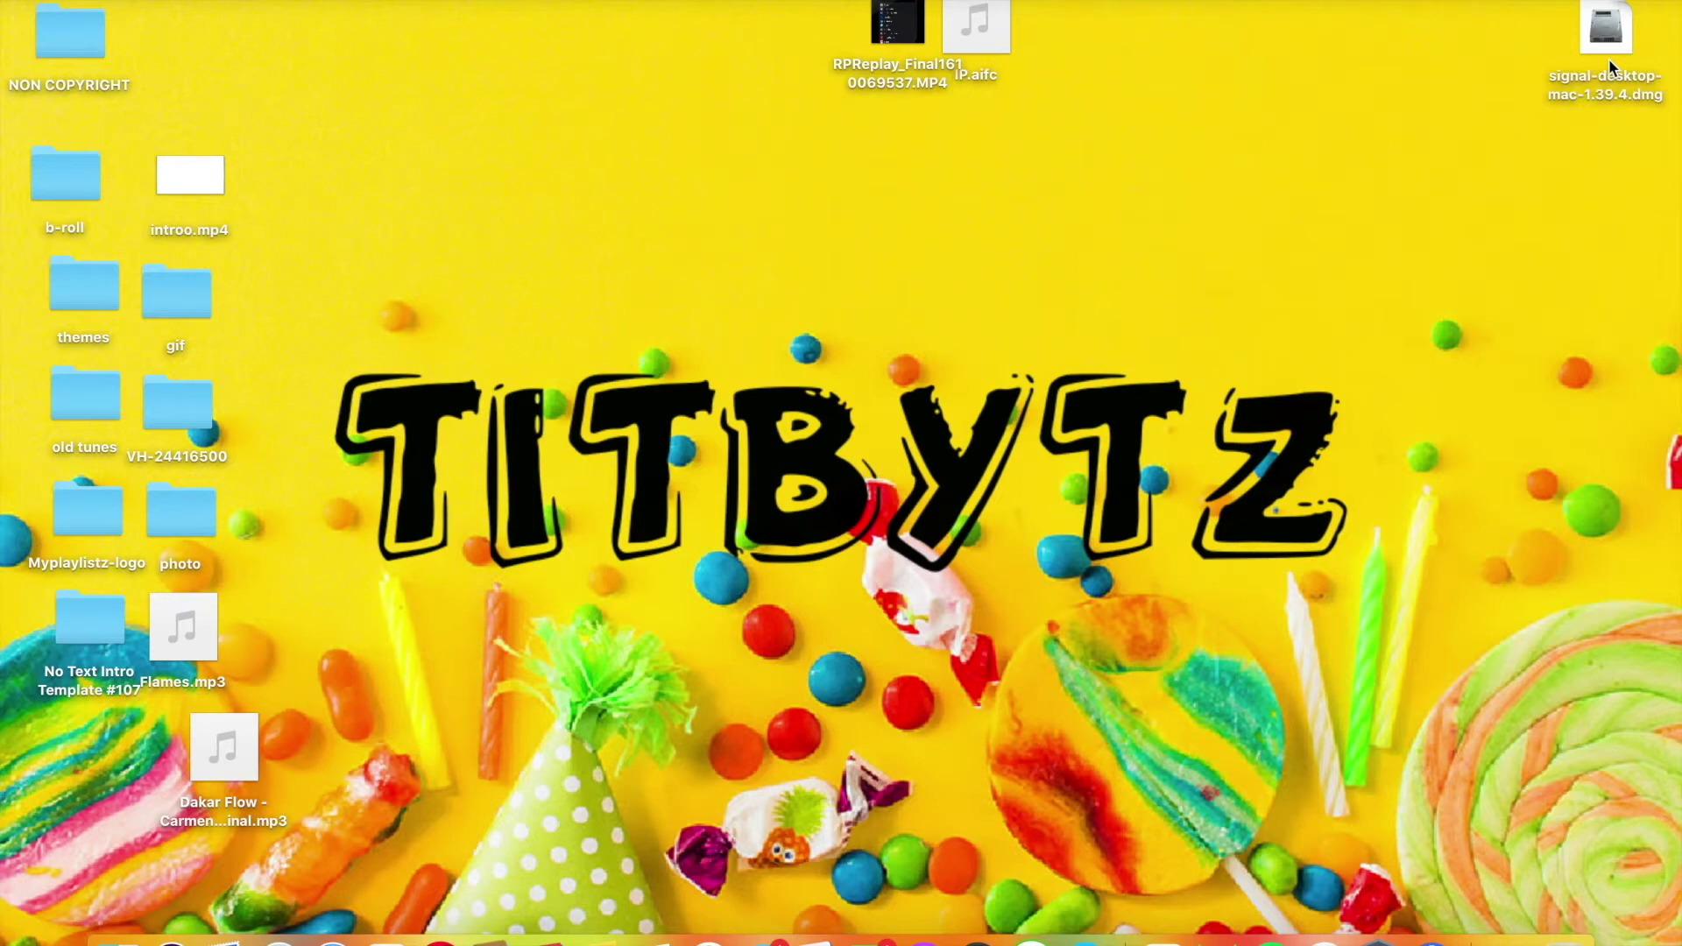
- Open the Signal disk image and drag Signal into Applications, declining to replace it
{"action": "left_click", "coordinate": [1605, 42]}
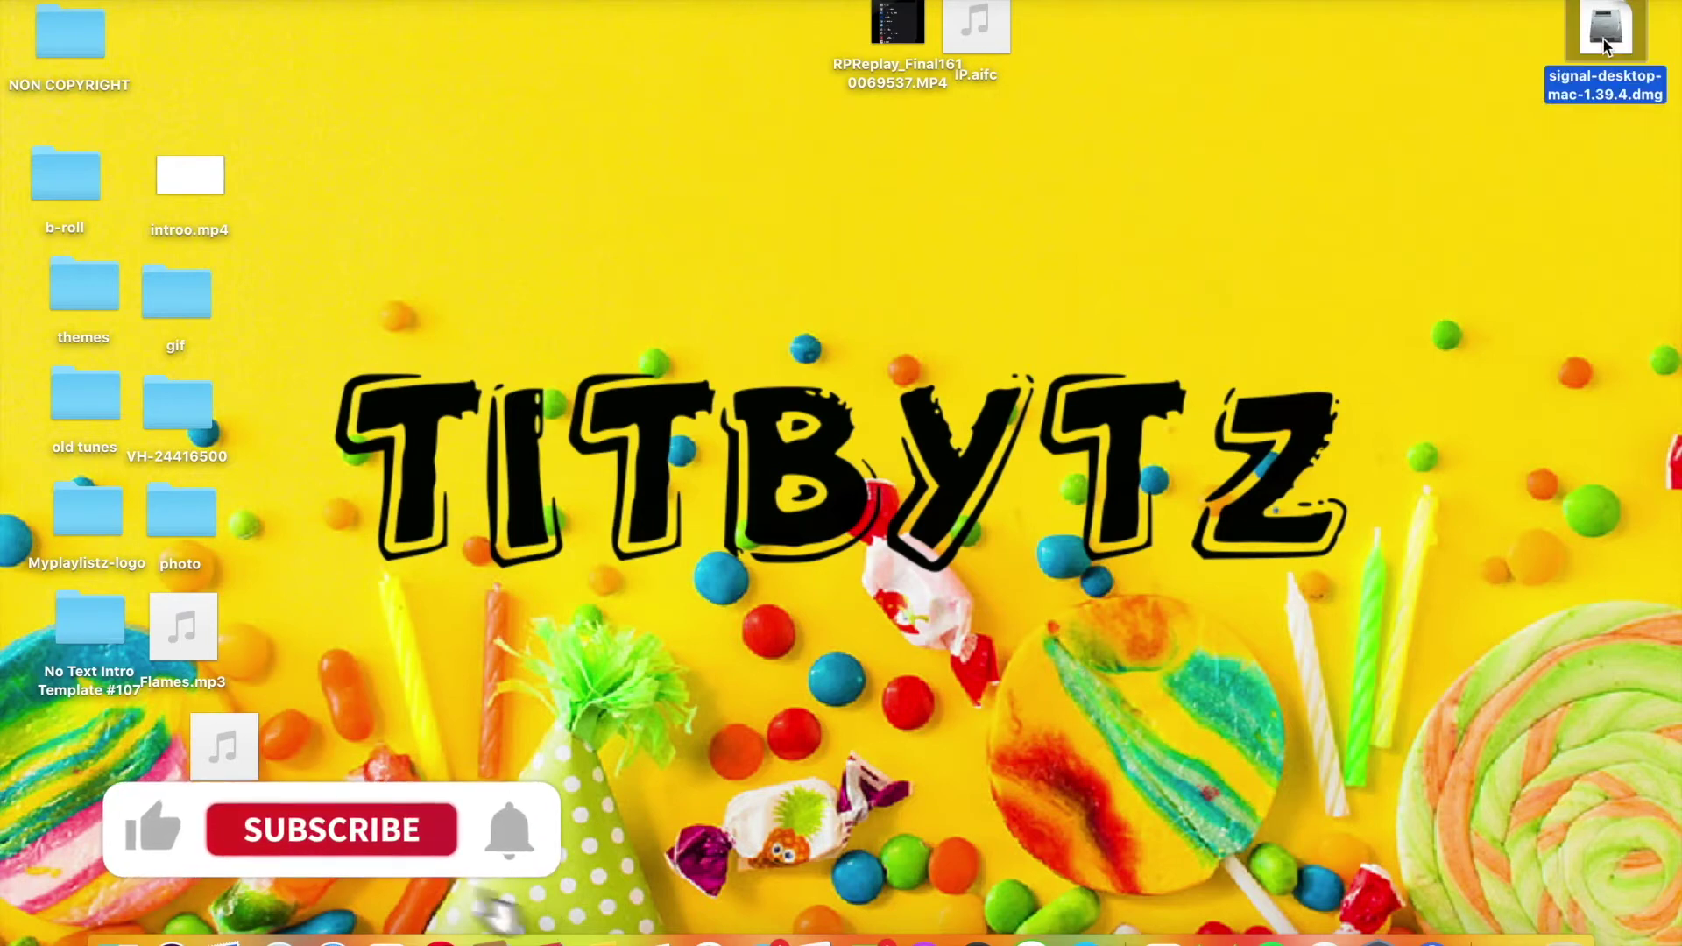
{"action": "double_click", "coordinate": [1605, 42]}
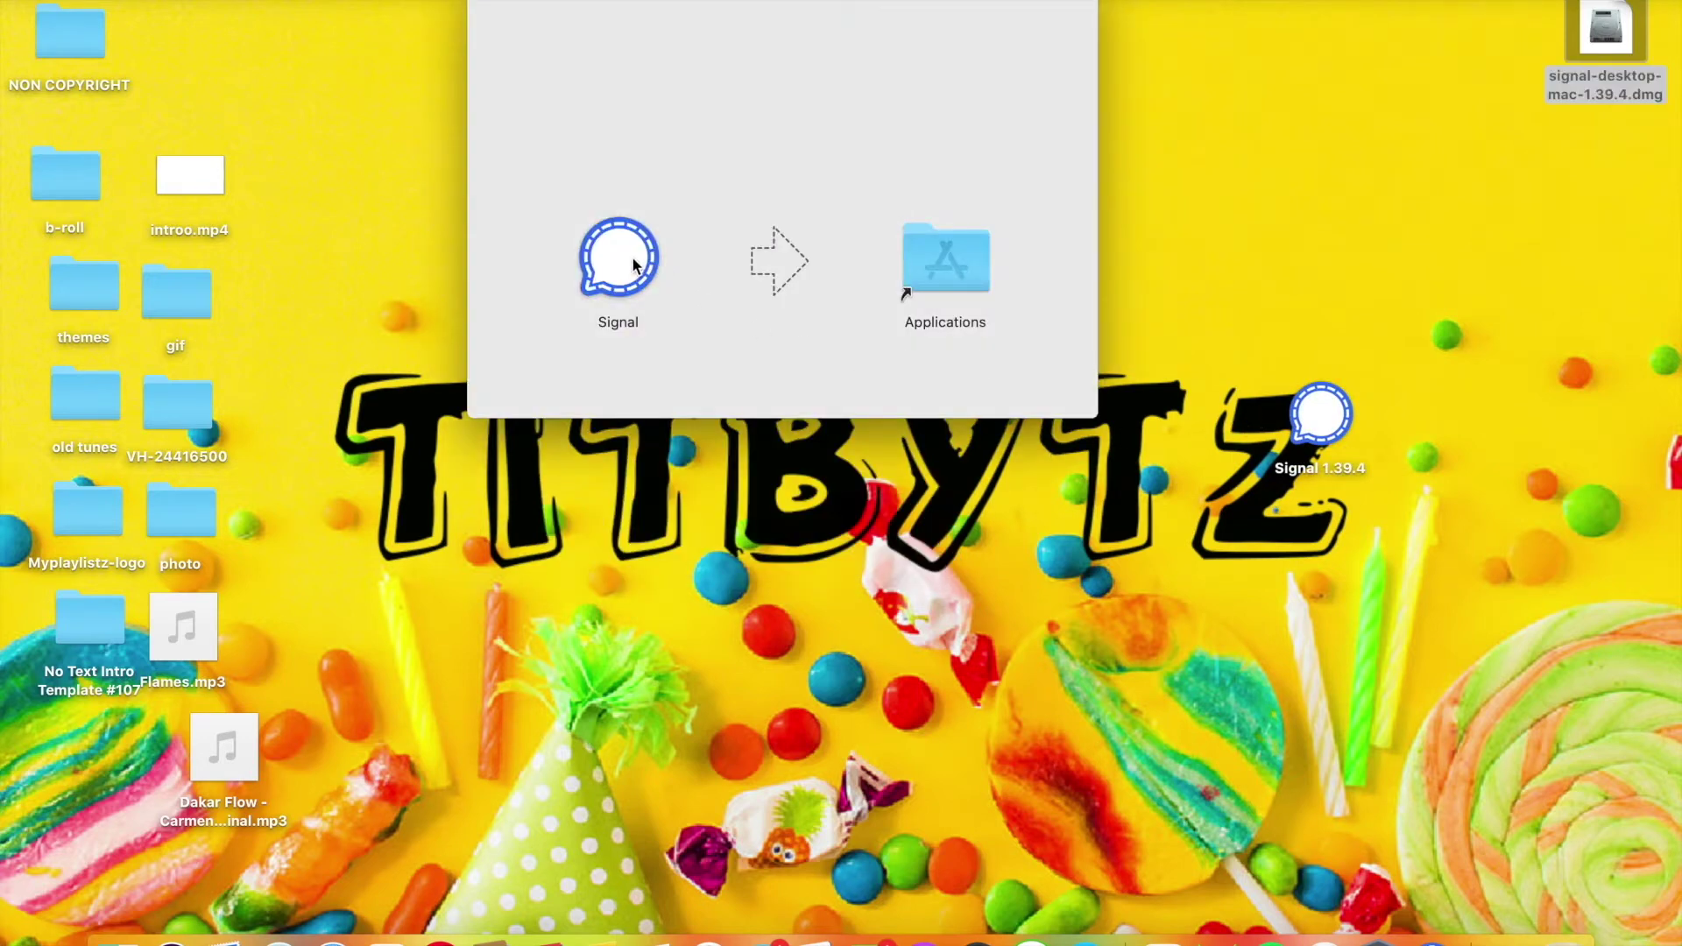
{"action": "left_click_drag", "start_coordinate": [633, 256], "coordinate": [962, 272]}
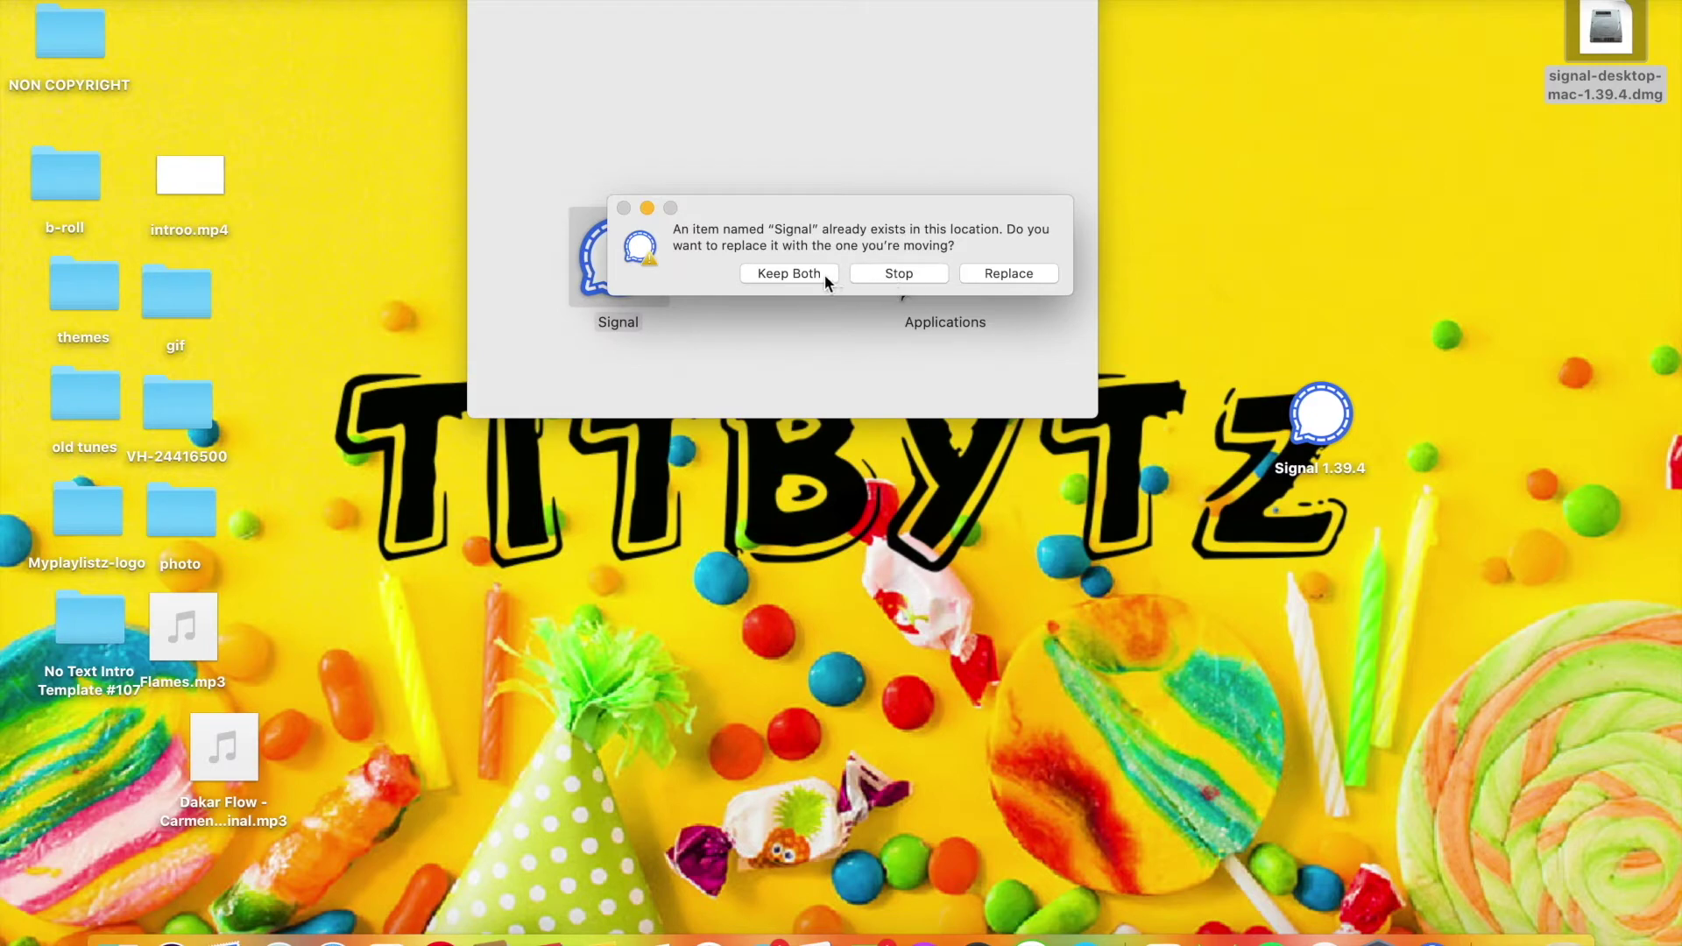
{"action": "left_click", "coordinate": [882, 272]}
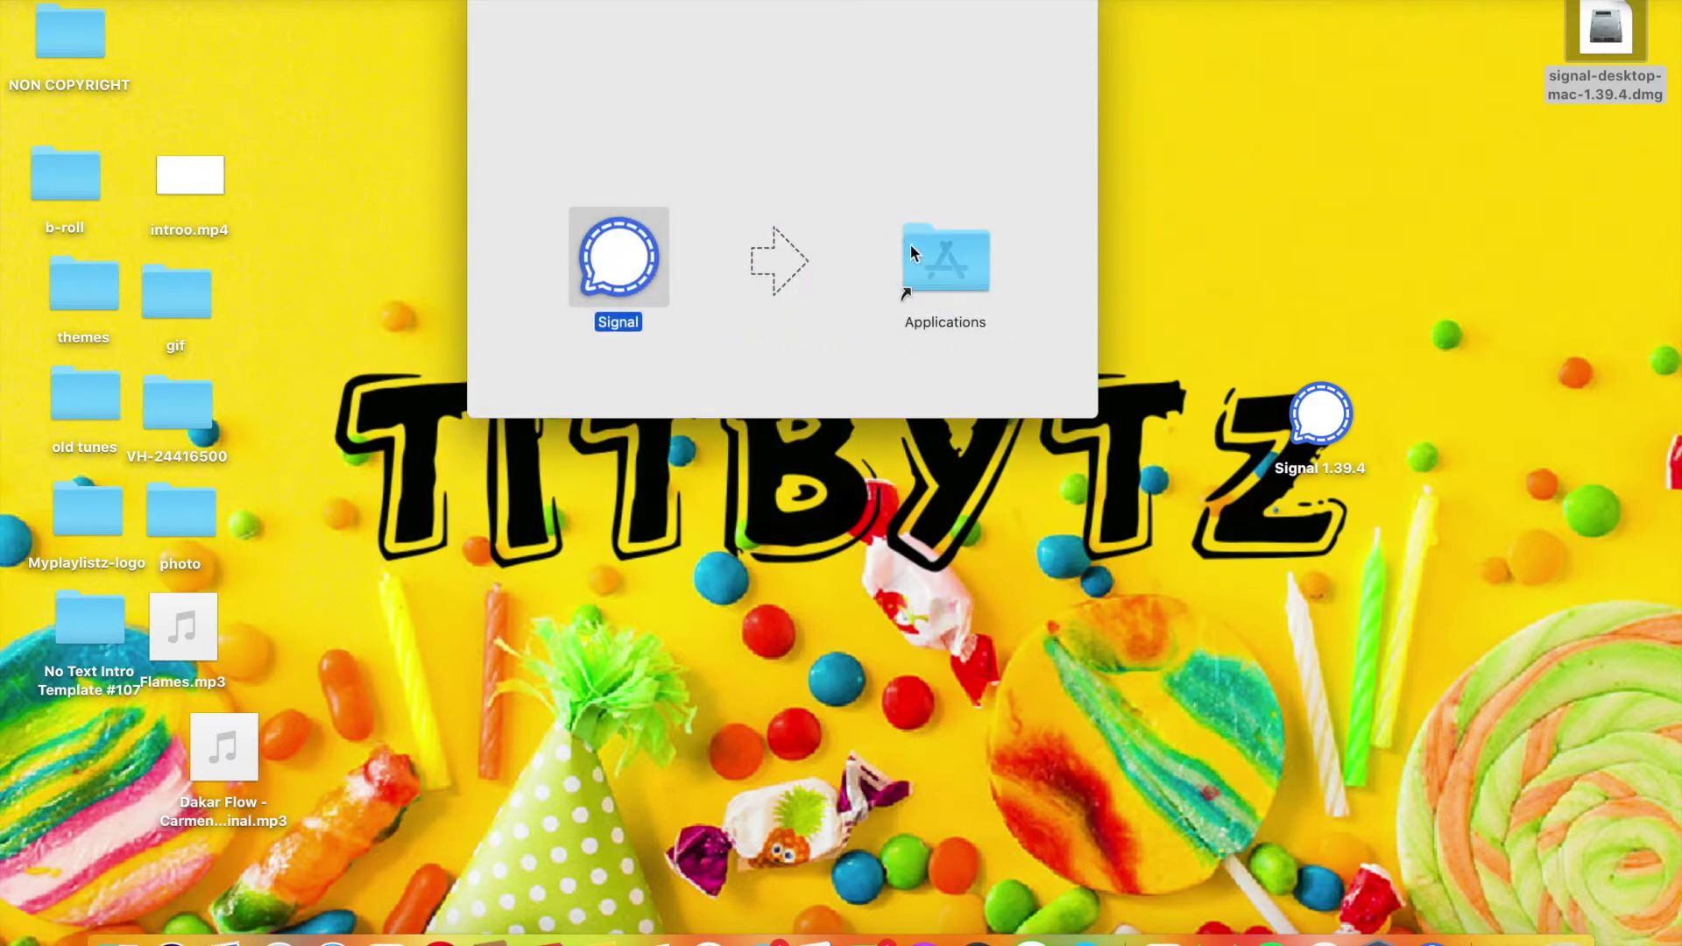
{"action": "left_click", "coordinate": [489, 3]}
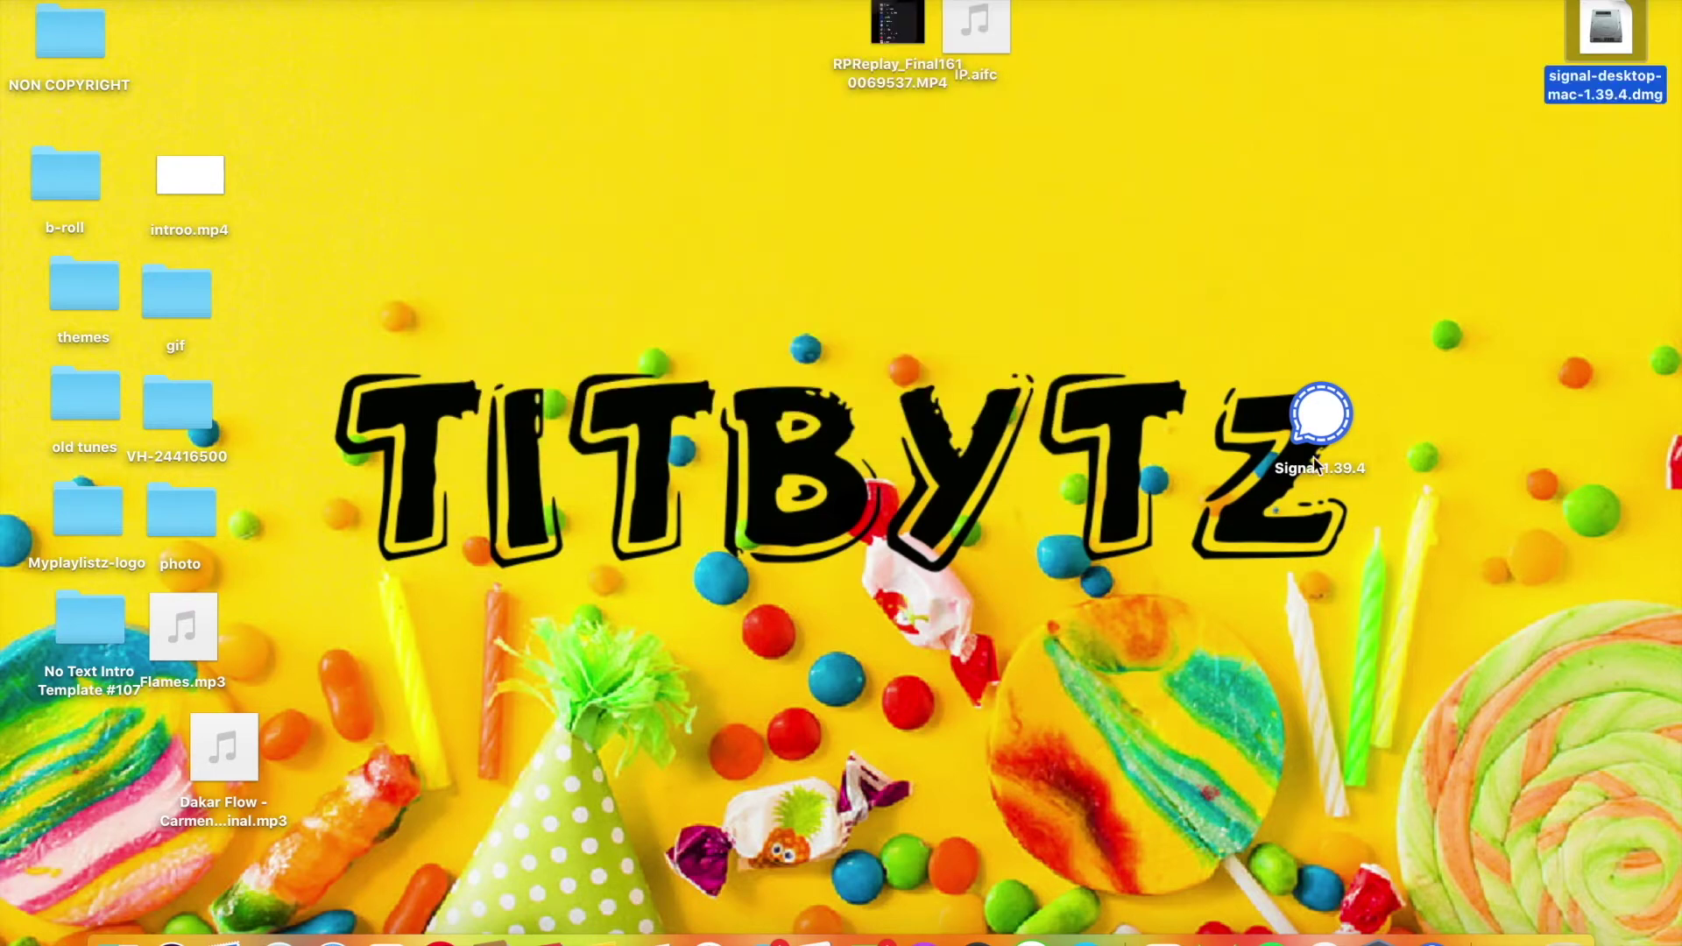
- Eject the Signal 1.39.4 volume and move signal-desktop-mac-1.39.4.dmg to the Bin
{"action": "right_click", "coordinate": [1312, 428]}
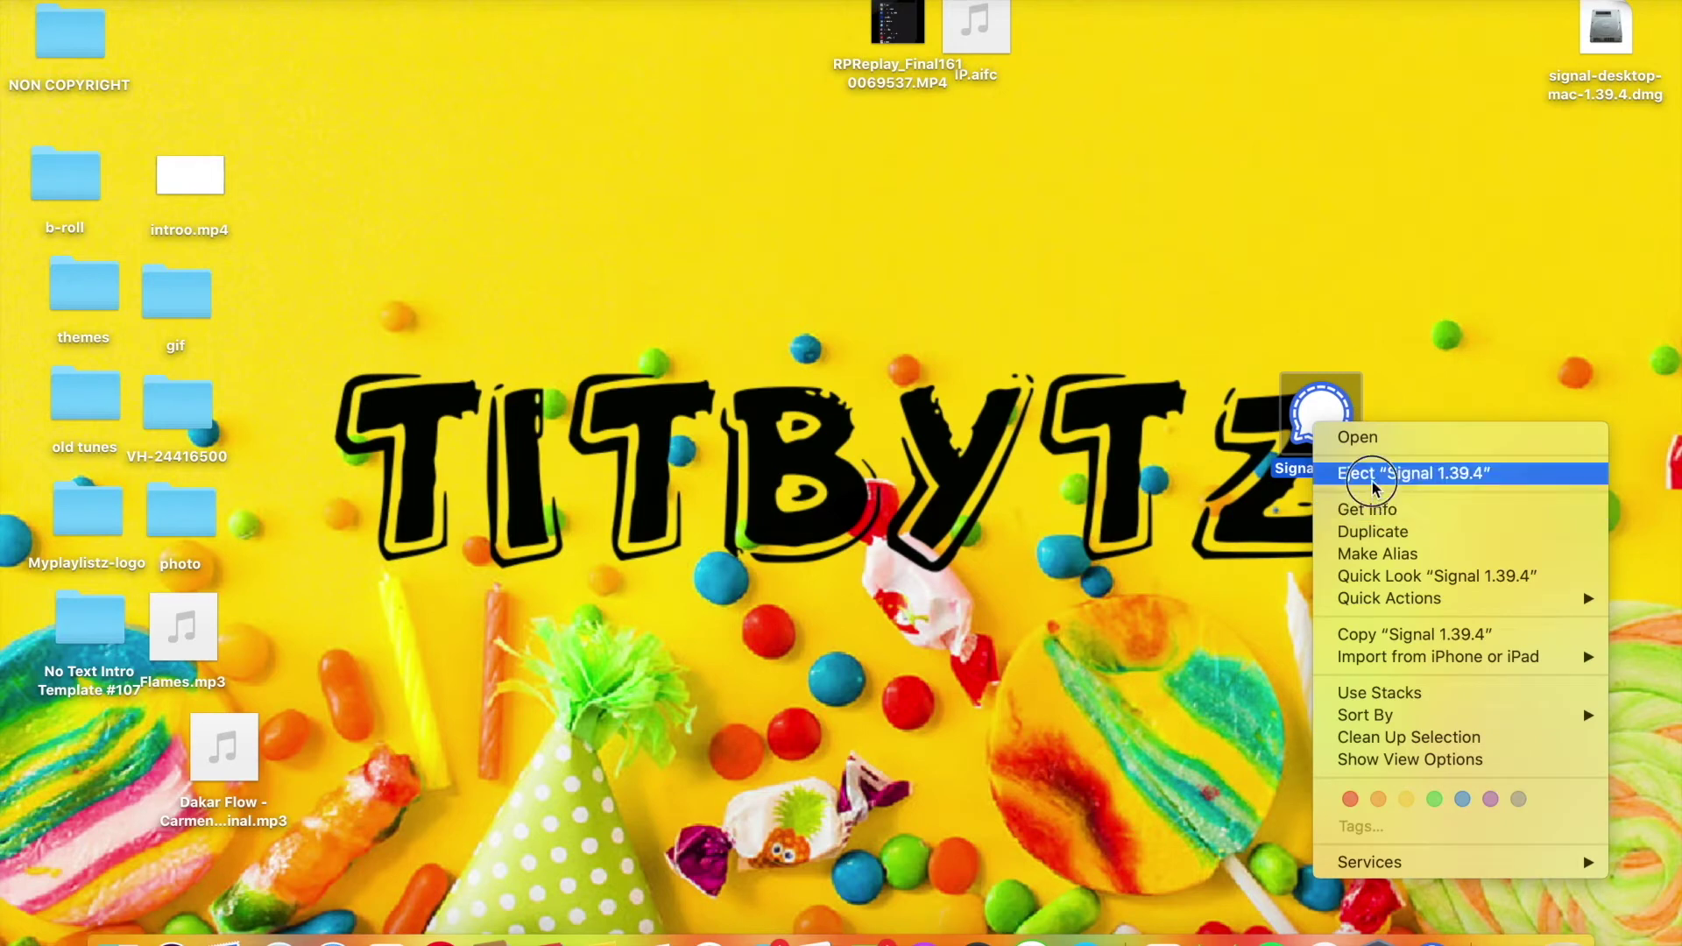
{"action": "left_click", "coordinate": [1402, 473]}
{"action": "left_click", "coordinate": [1614, 51]}
{"action": "right_click", "coordinate": [1614, 51]}
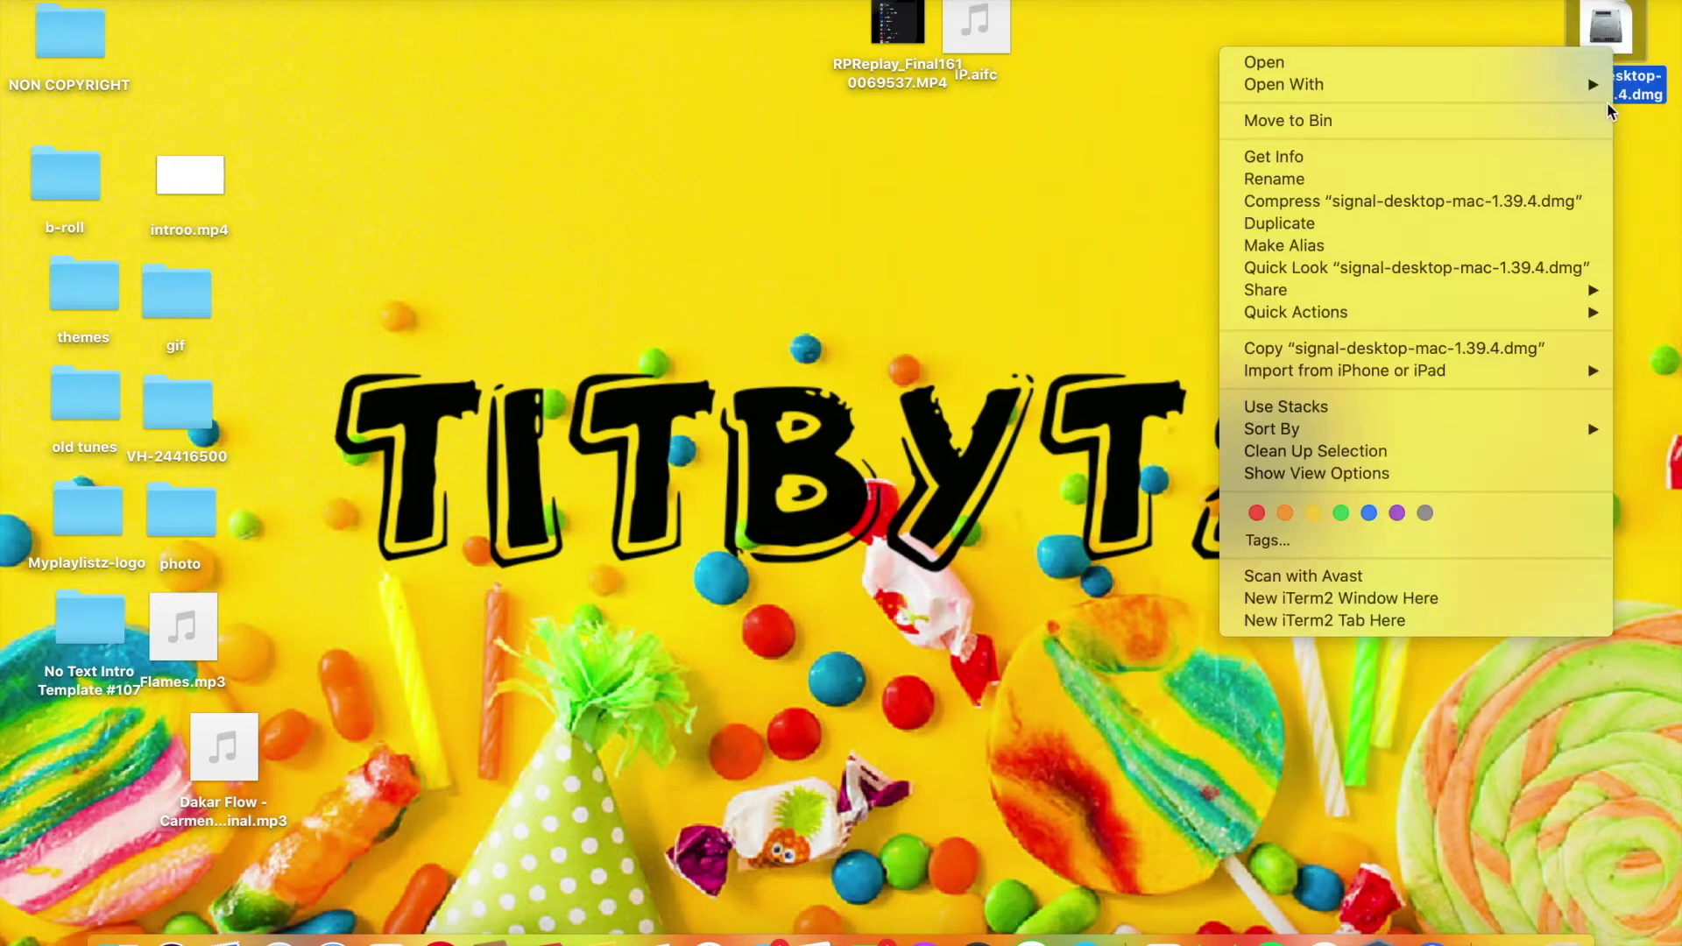
{"action": "left_click", "coordinate": [1537, 123]}
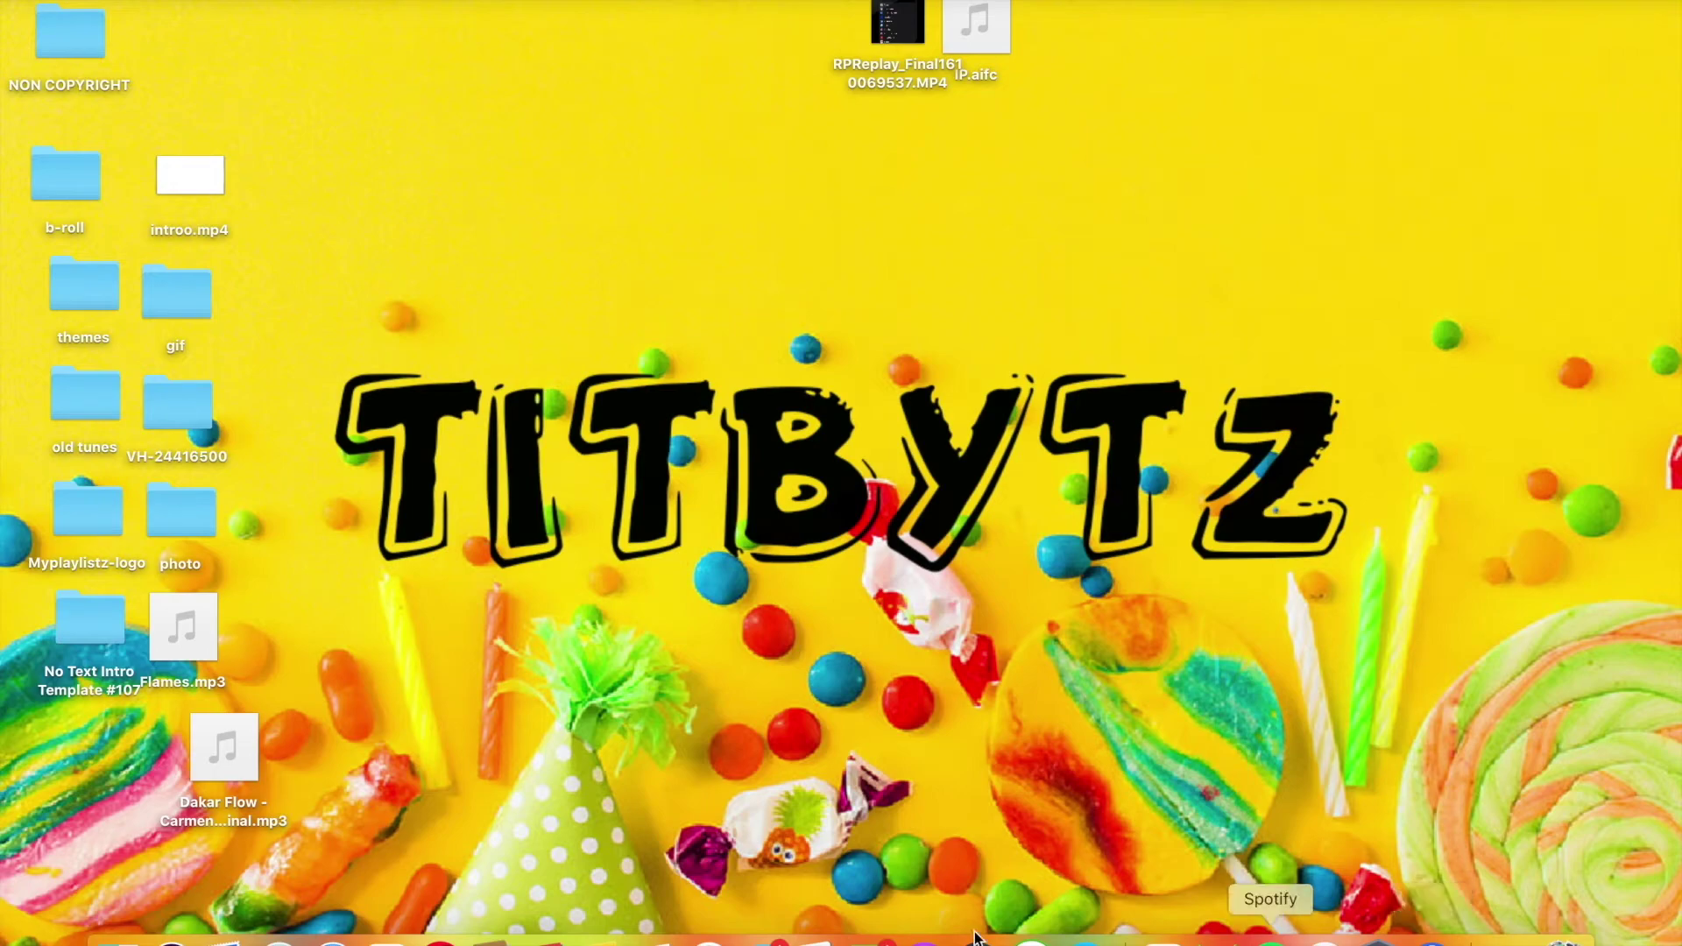
{"action": "left_click", "coordinate": [279, 936]}
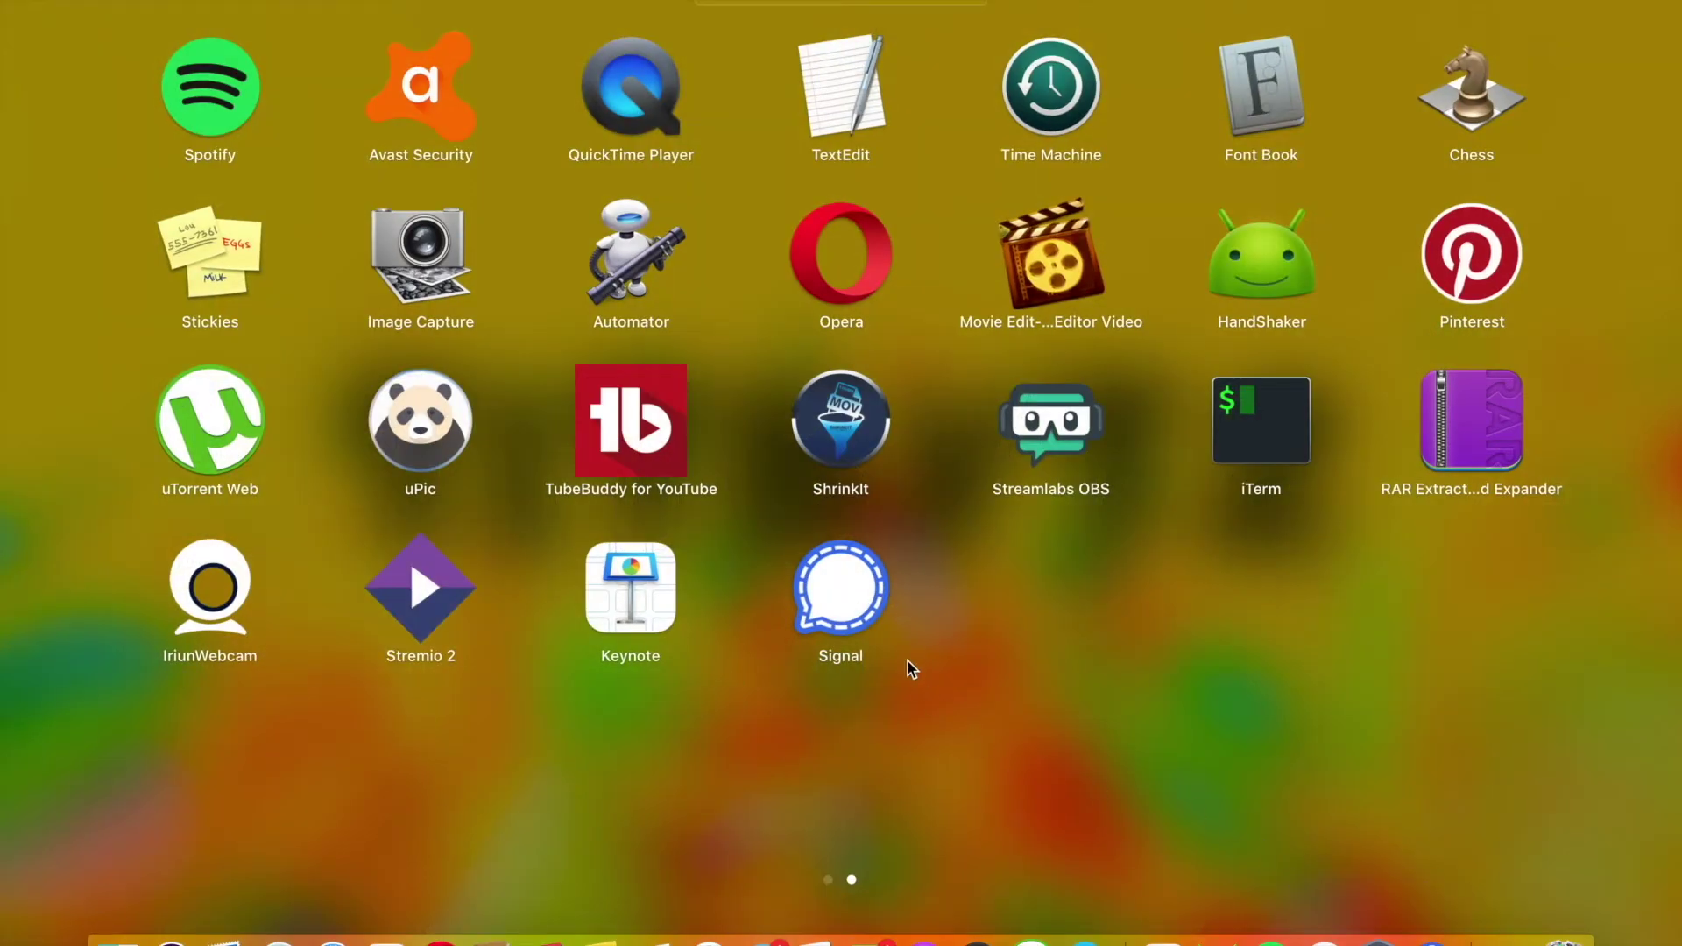
- Launch Signal from Launchpad and link it by scanning its QR code with the phone
{"action": "left_click", "coordinate": [884, 620]}
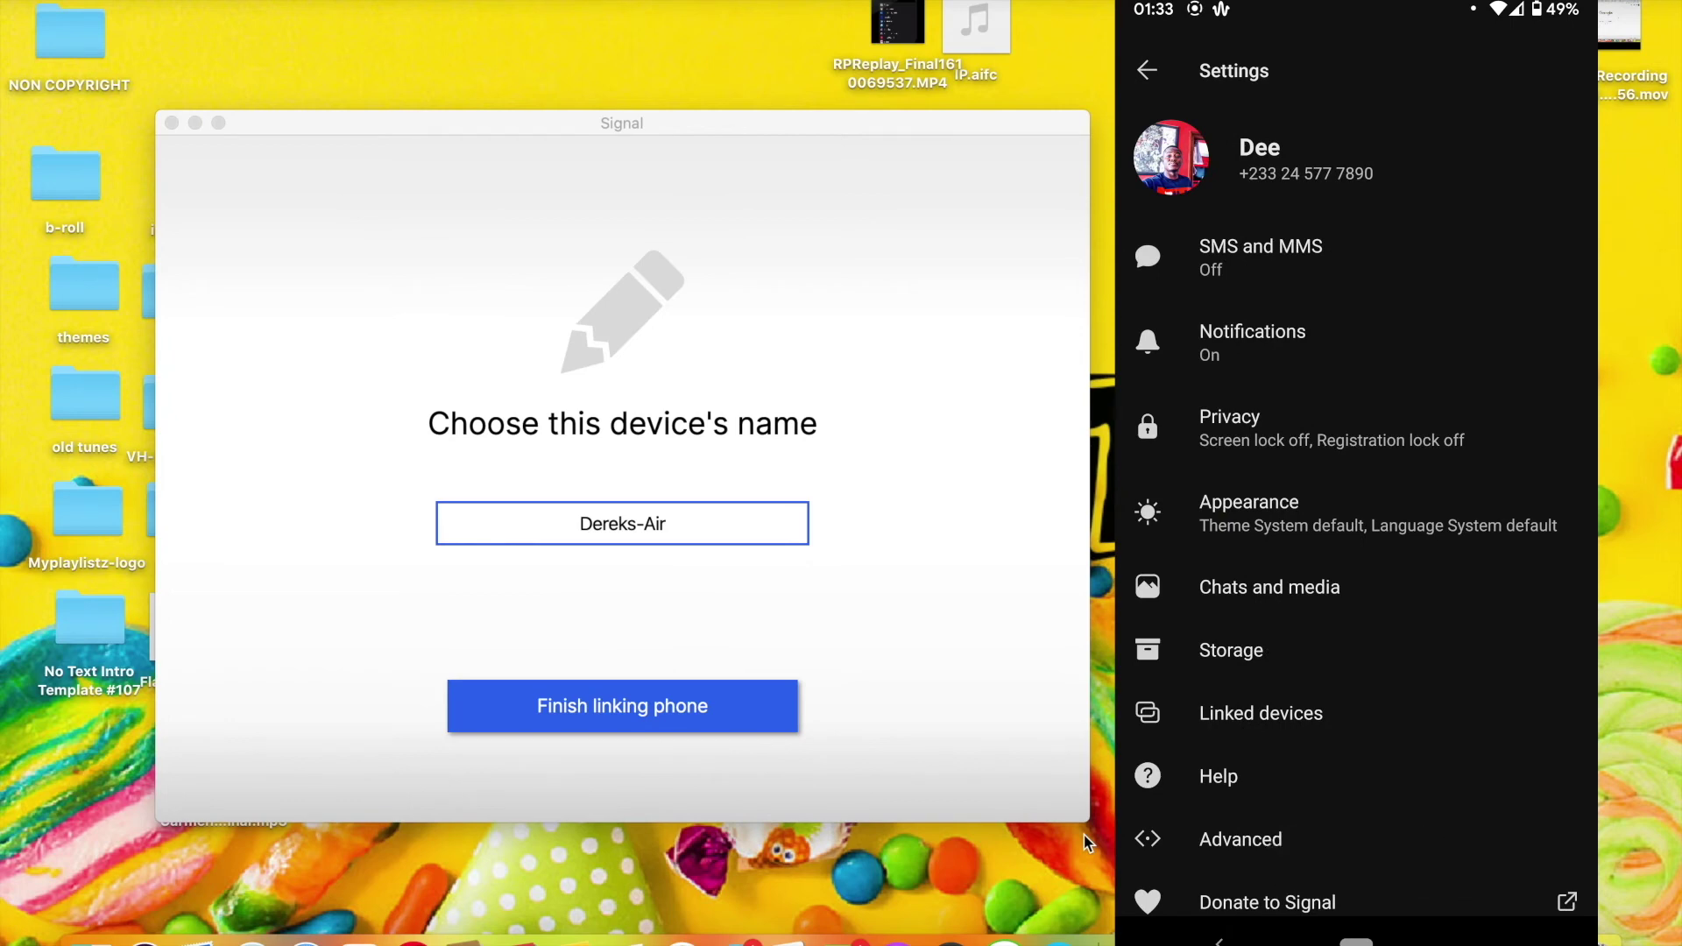
- Replace the default device name with a custom name and finish linking the phone
{"action": "left_click", "coordinate": [676, 530]}
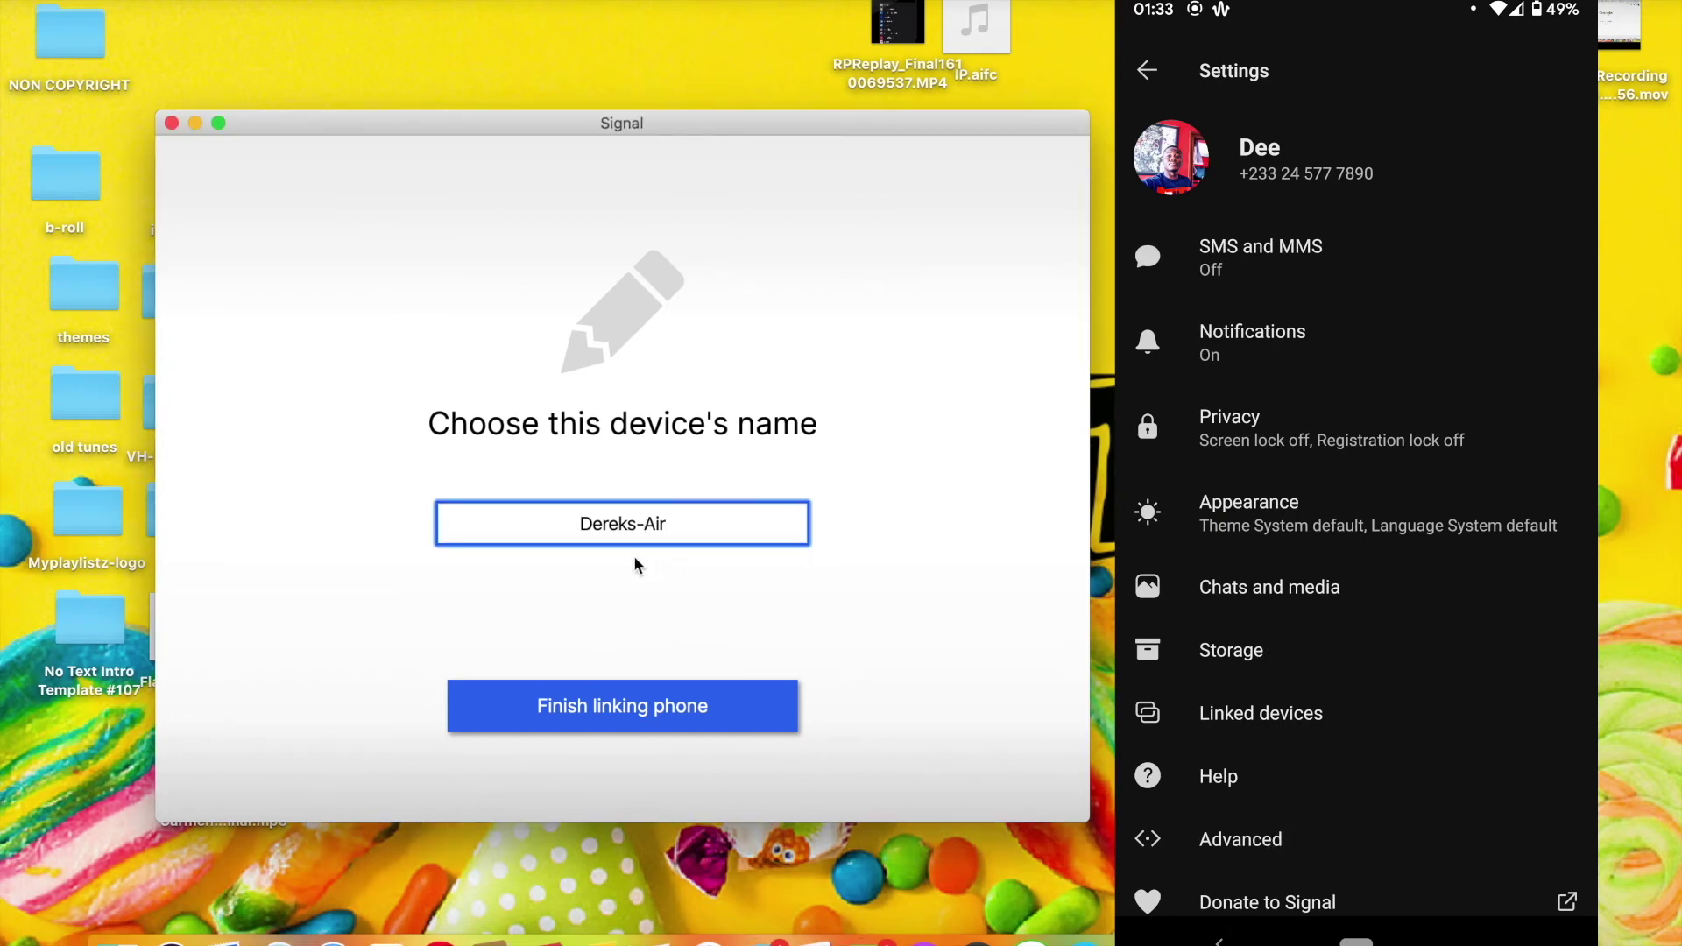
{"action": "key", "text": "super+a"}
{"action": "type", "text": "Dee"}
{"action": "left_click", "coordinate": [664, 713]}
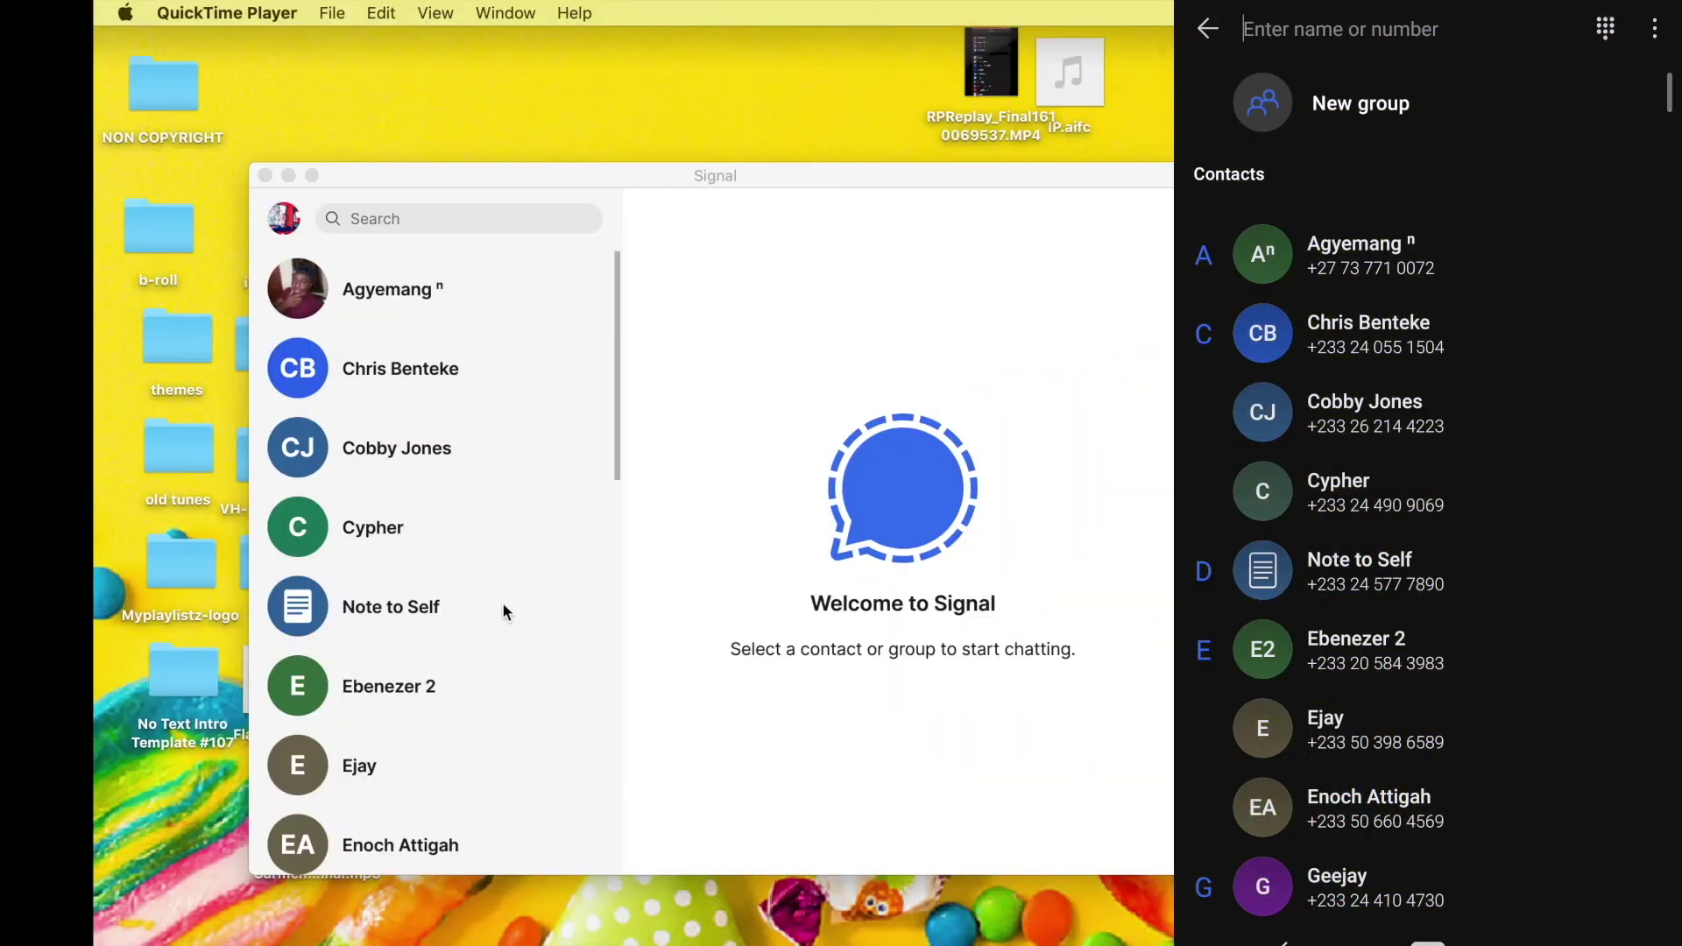
- Scroll through the synced chat list until Note to Self shows the phone's 'Hii' note
{"action": "scroll", "coordinate": [502, 603], "scroll_direction": "down", "scroll_amount": 15}
{"action": "scroll", "coordinate": [502, 602], "scroll_direction": "up", "scroll_amount": 13}
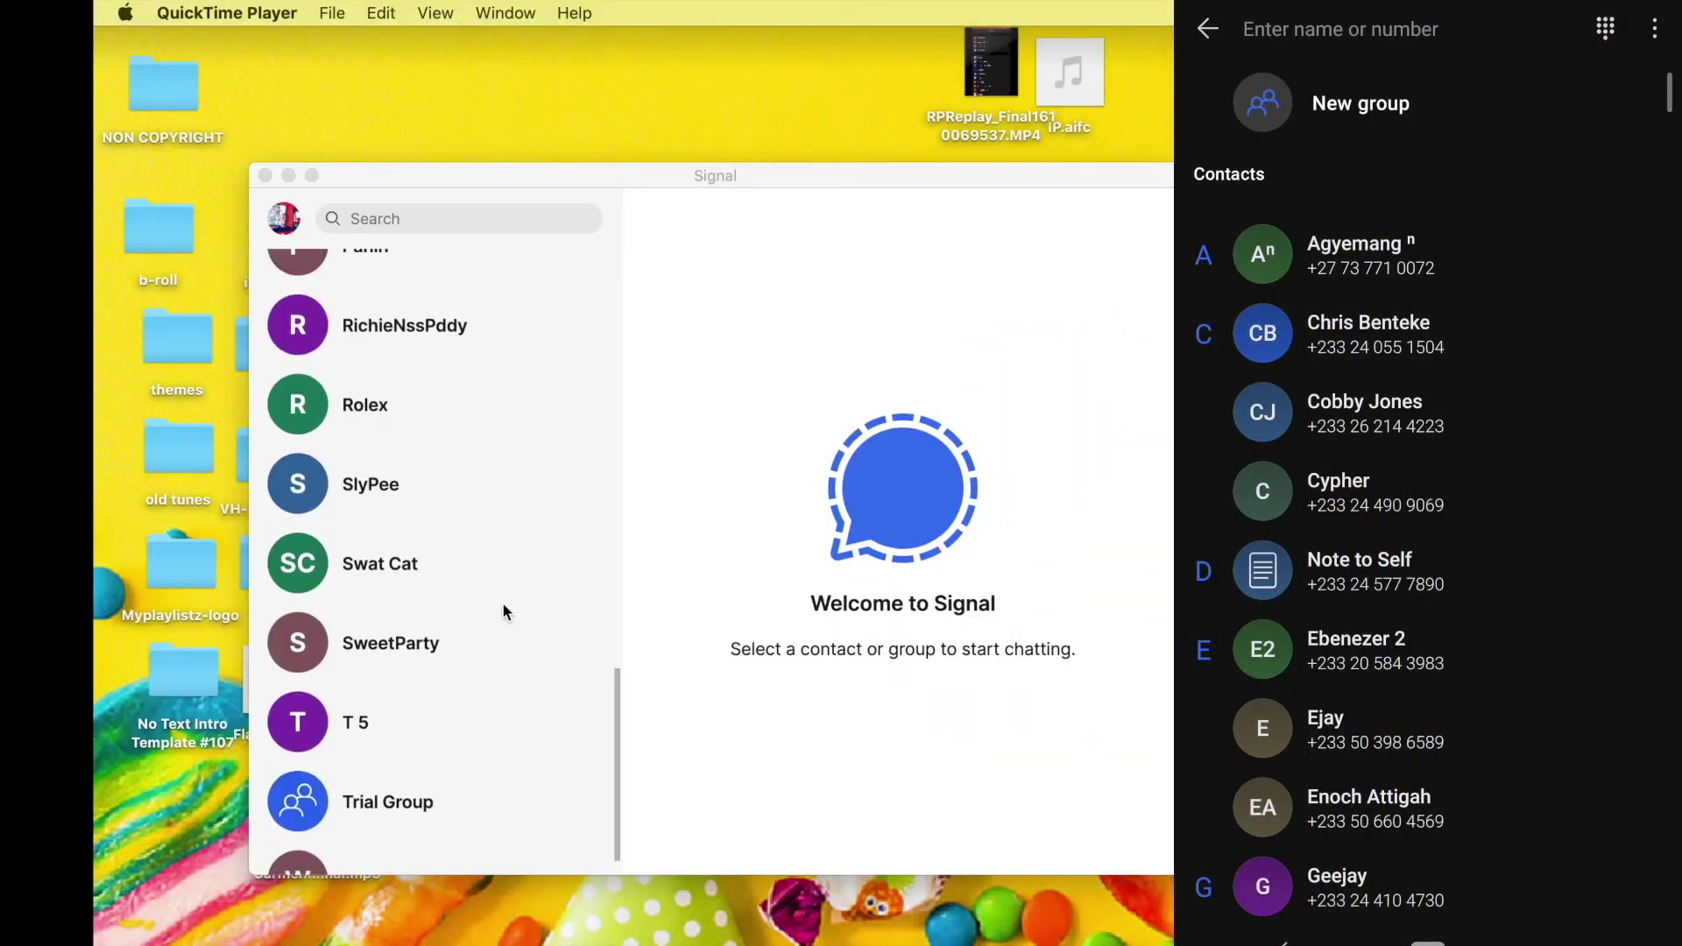
{"action": "scroll", "coordinate": [503, 602], "scroll_direction": "up", "scroll_amount": 3}
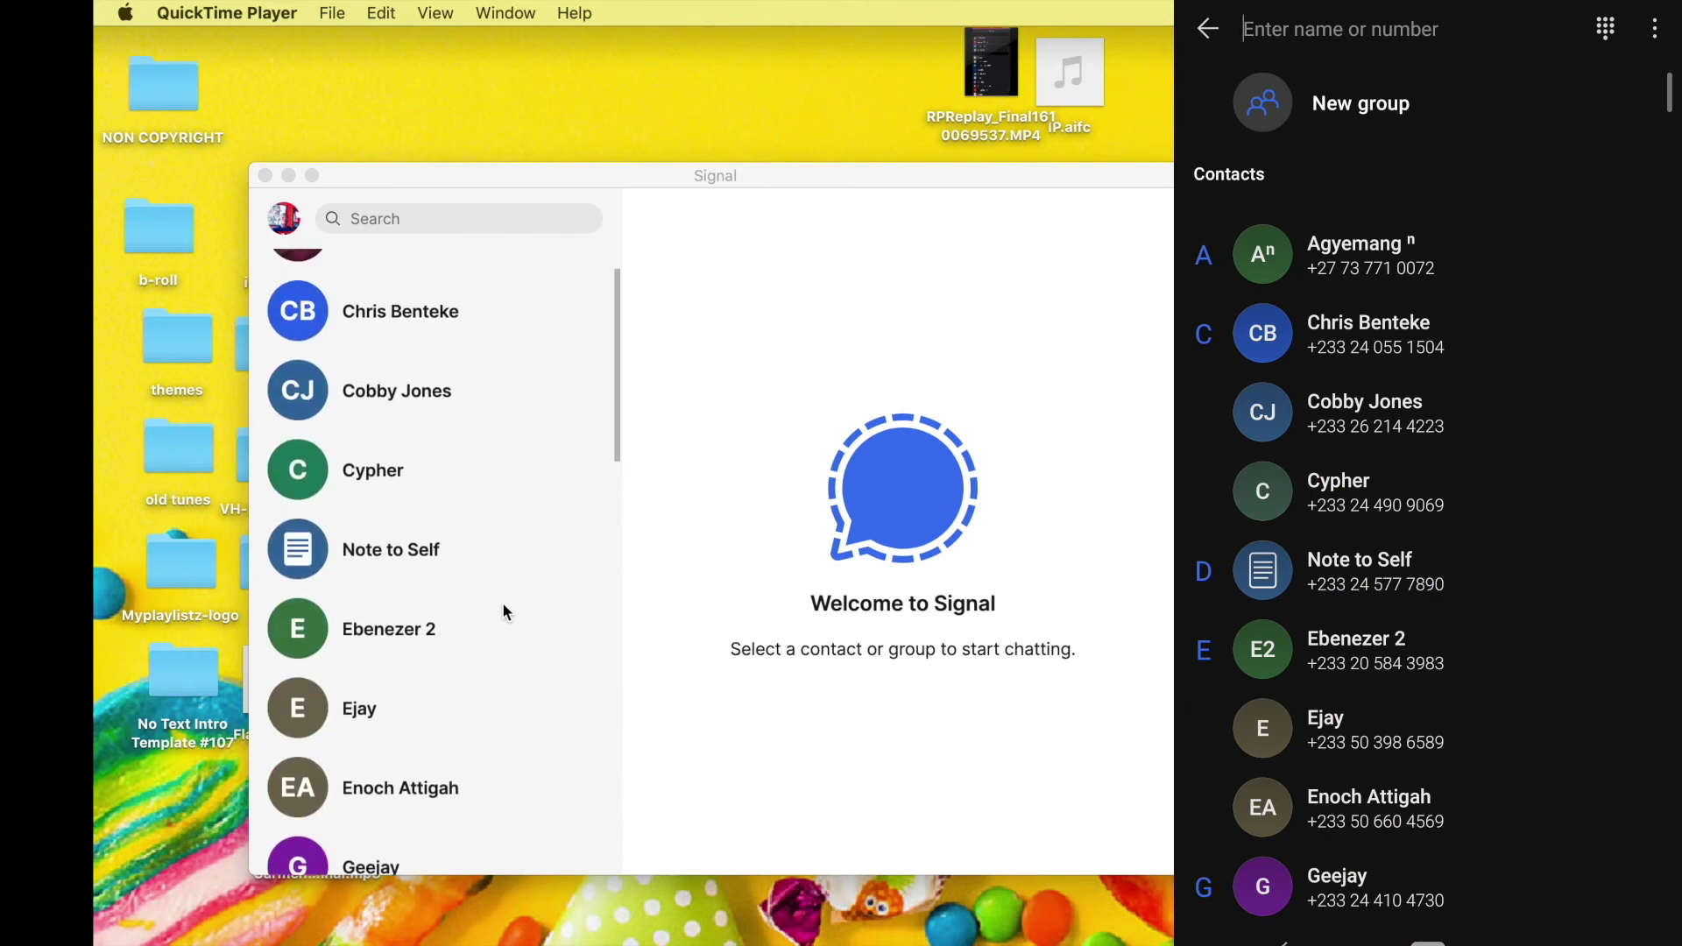
{"action": "scroll", "coordinate": [502, 602], "scroll_direction": "up", "scroll_amount": 2}
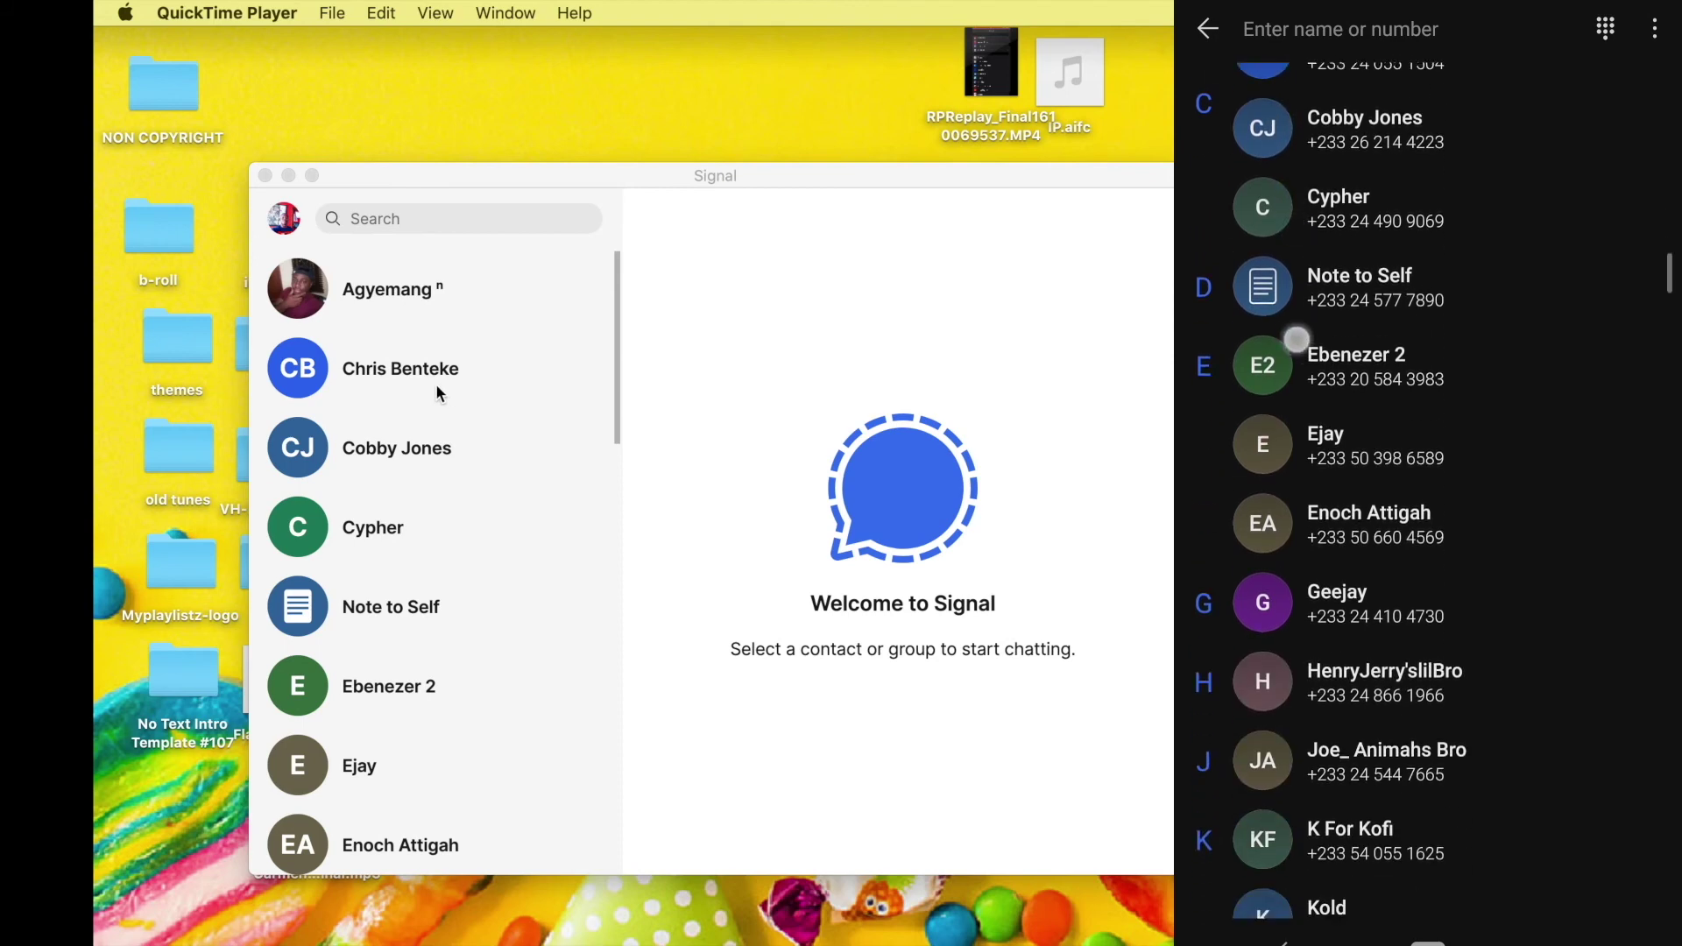
{"action": "scroll", "coordinate": [401, 517], "scroll_direction": "down", "scroll_amount": 4}
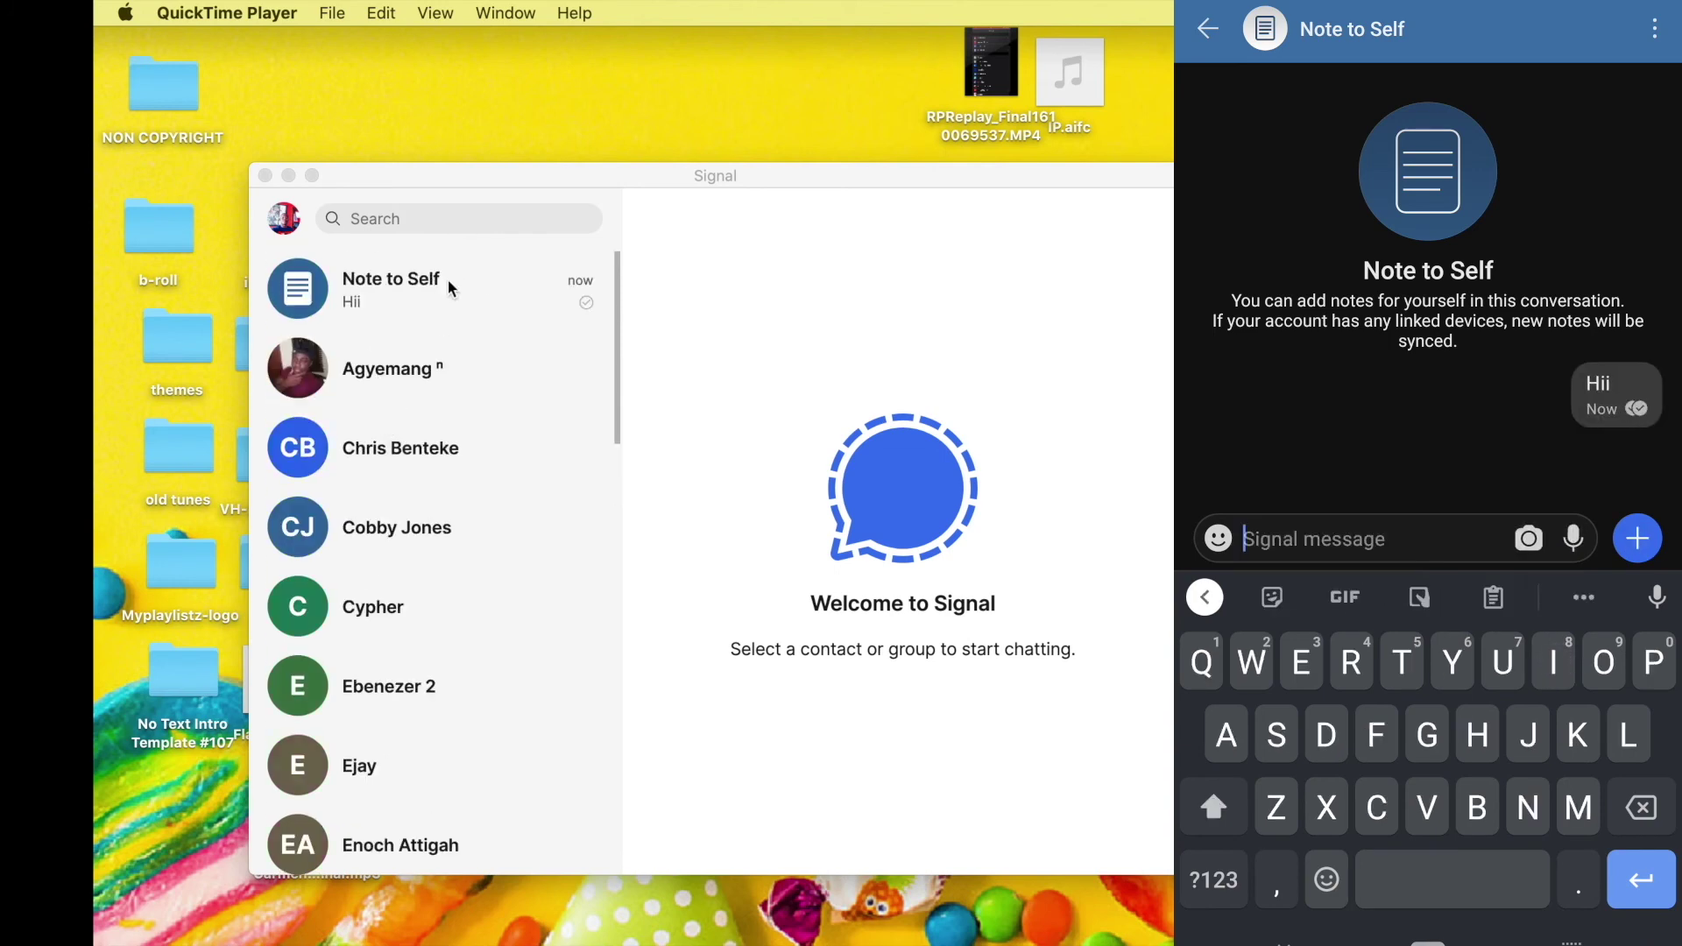
- Open the Note to Self chat and send the message 'are you home'
{"action": "left_click", "coordinate": [449, 279]}
{"action": "left_click", "coordinate": [448, 280]}
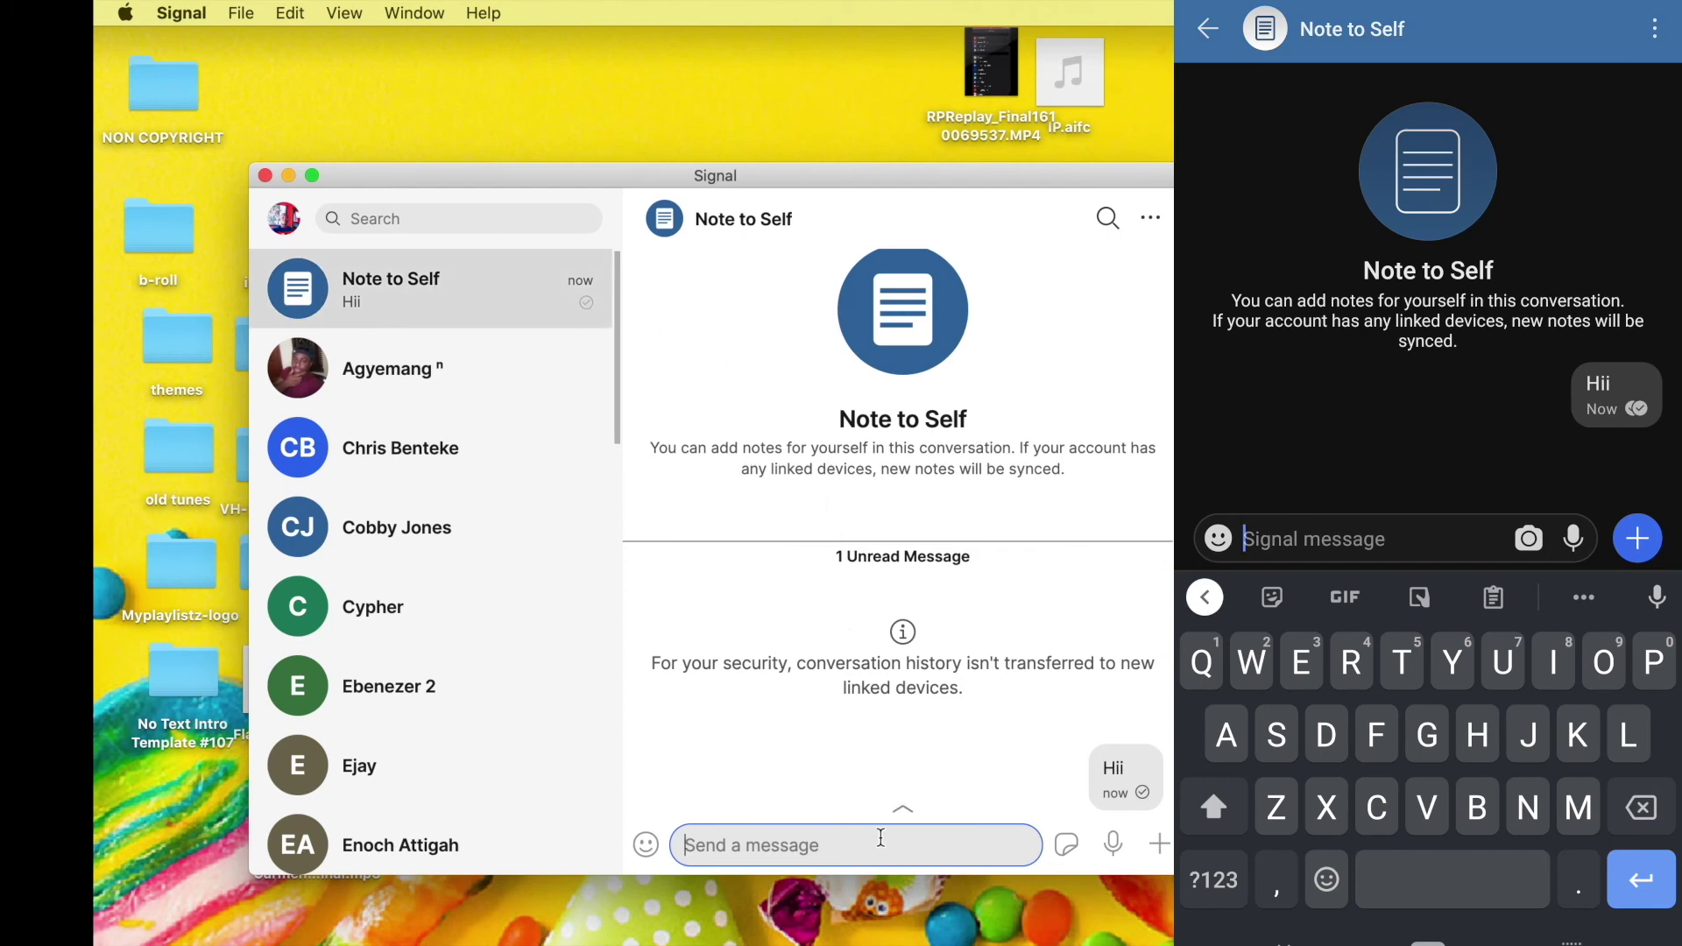
{"action": "type", "text": "are you home"}
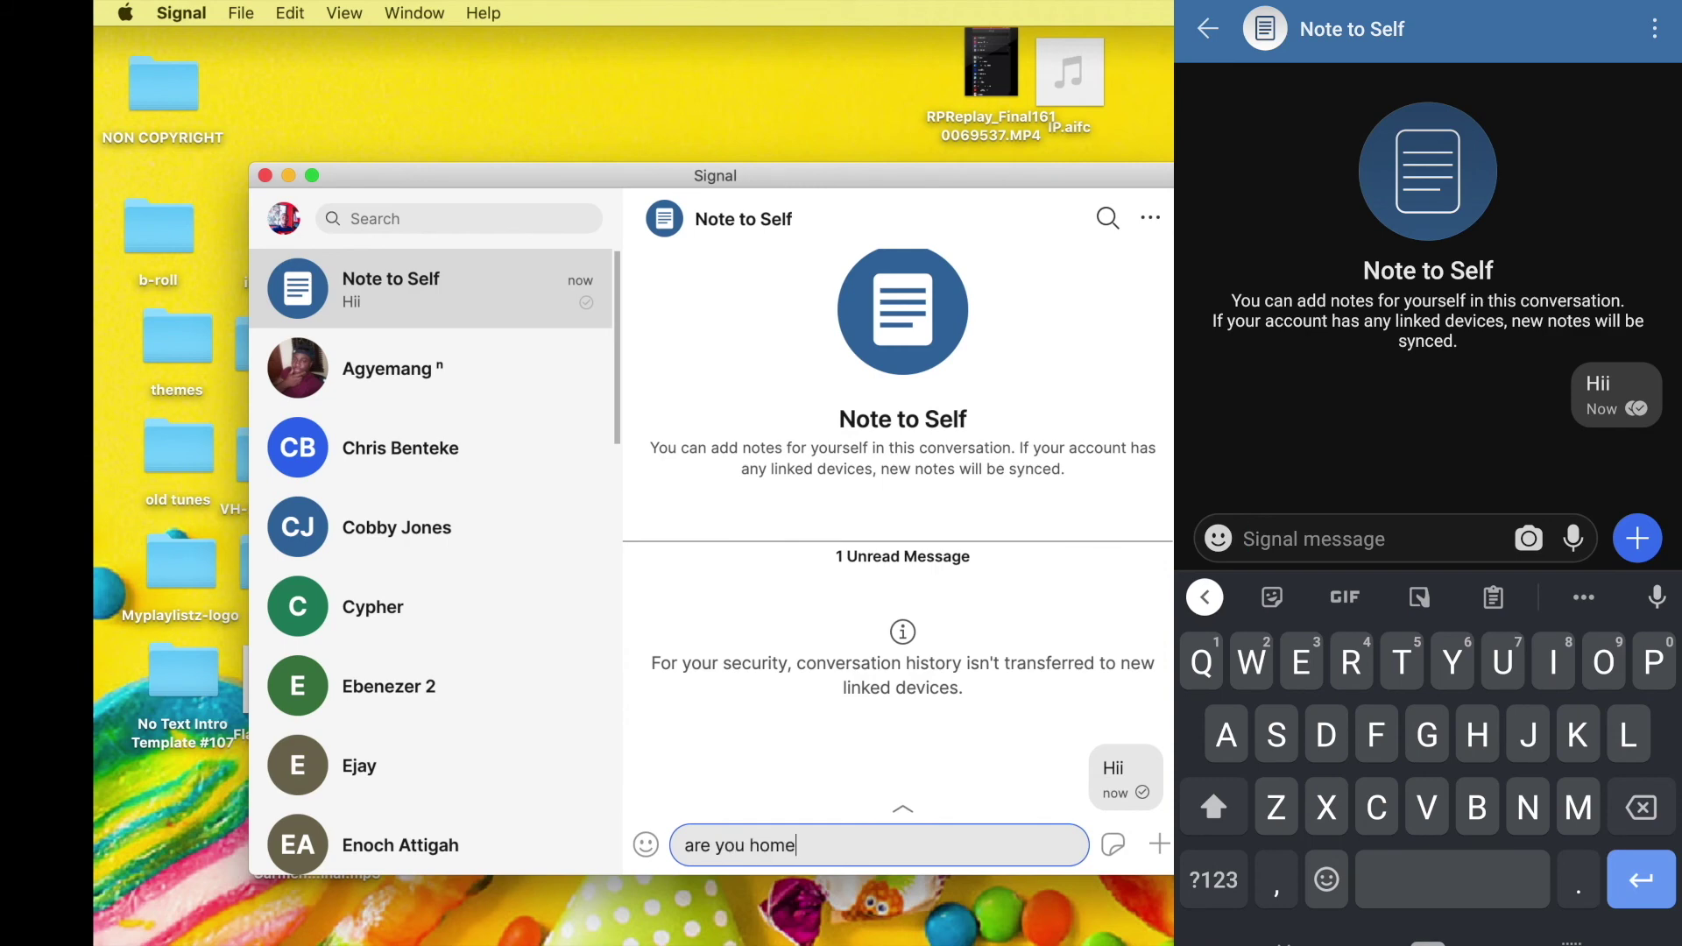
{"action": "key", "text": "Return"}
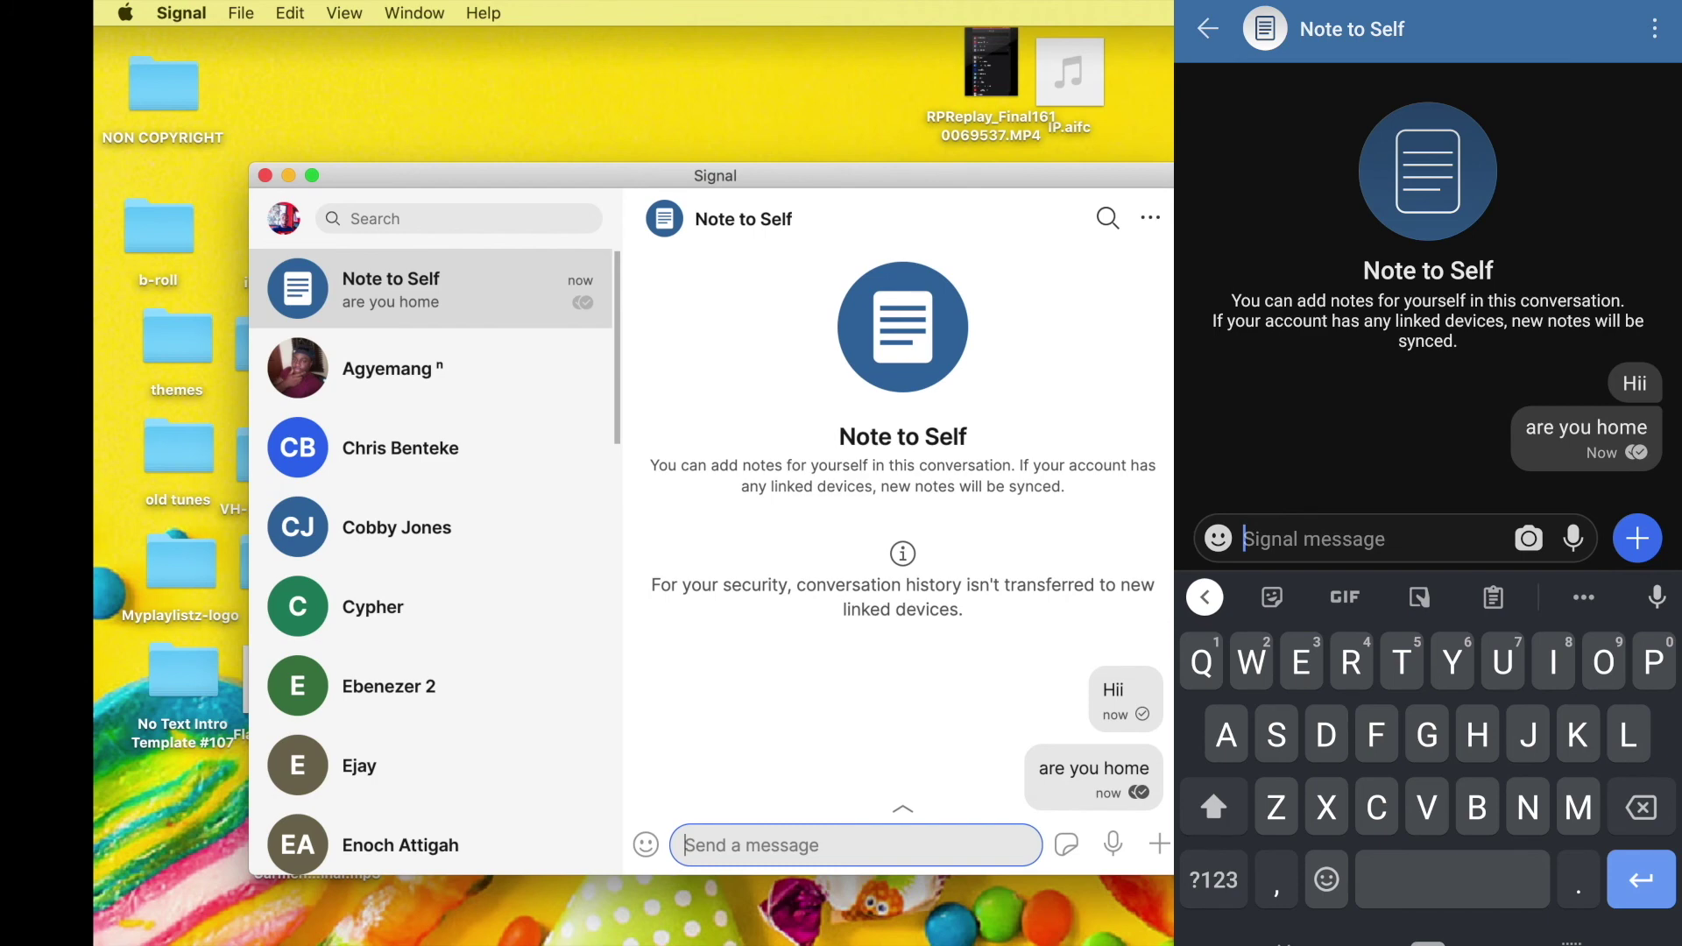
- Send a photo from the phone's AdobeLightroom gallery folder into Note to Self
{"action": "left_click", "coordinate": [1638, 538]}
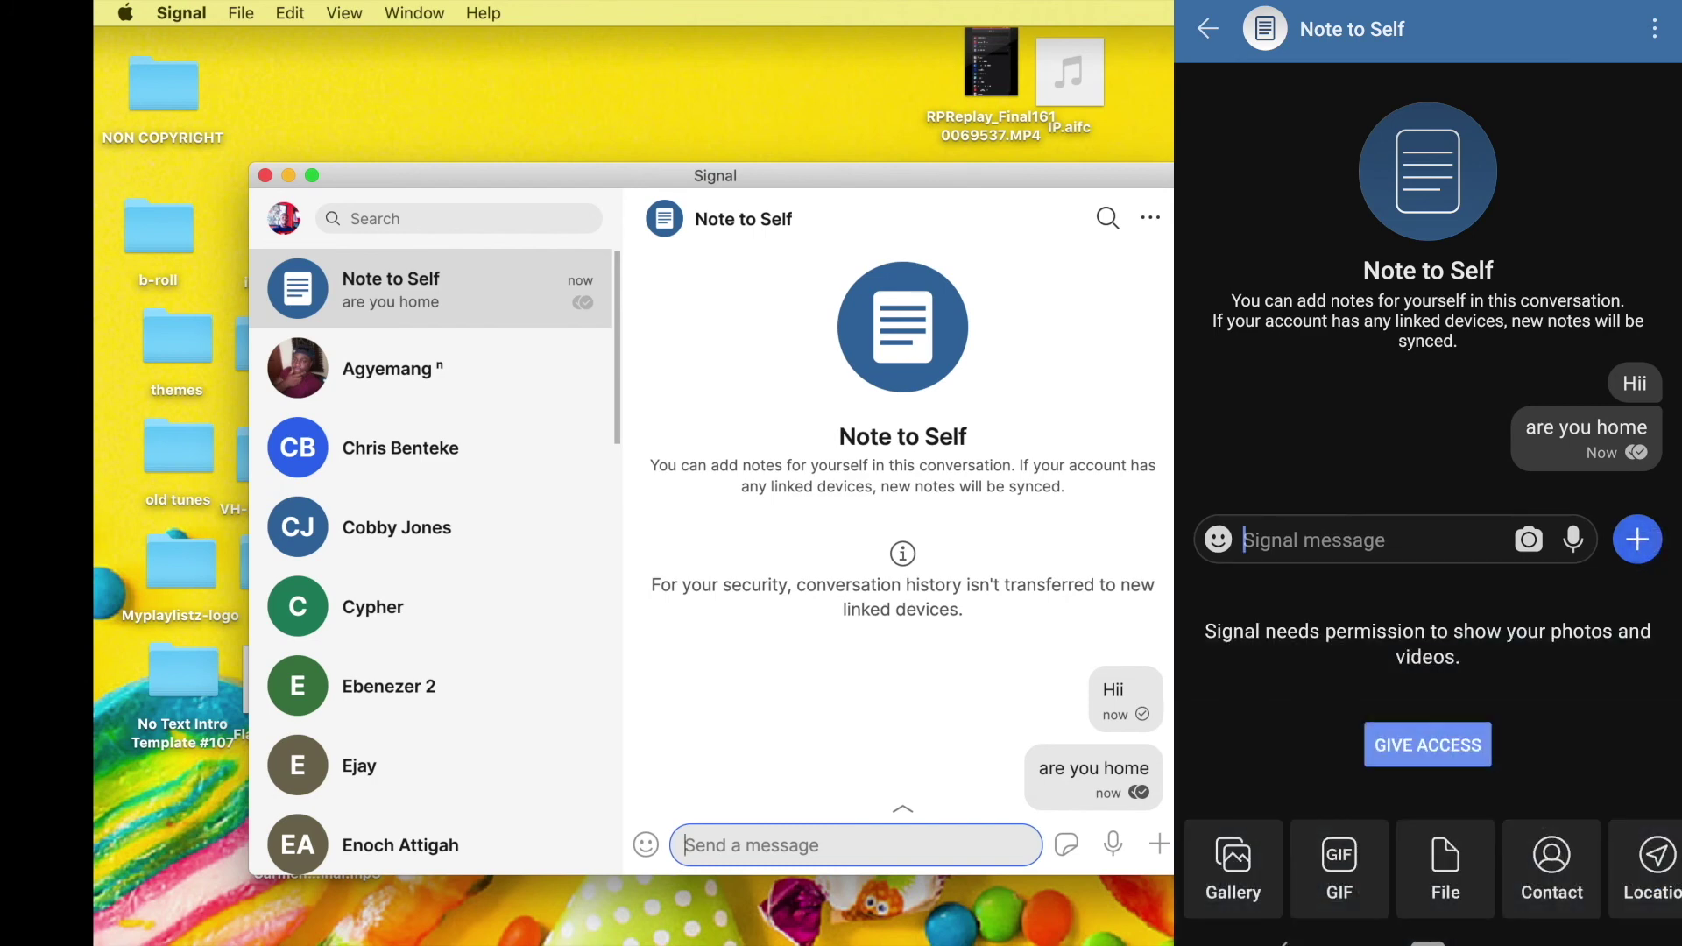
{"action": "left_click", "coordinate": [1233, 868]}
{"action": "left_click", "coordinate": [1498, 502]}
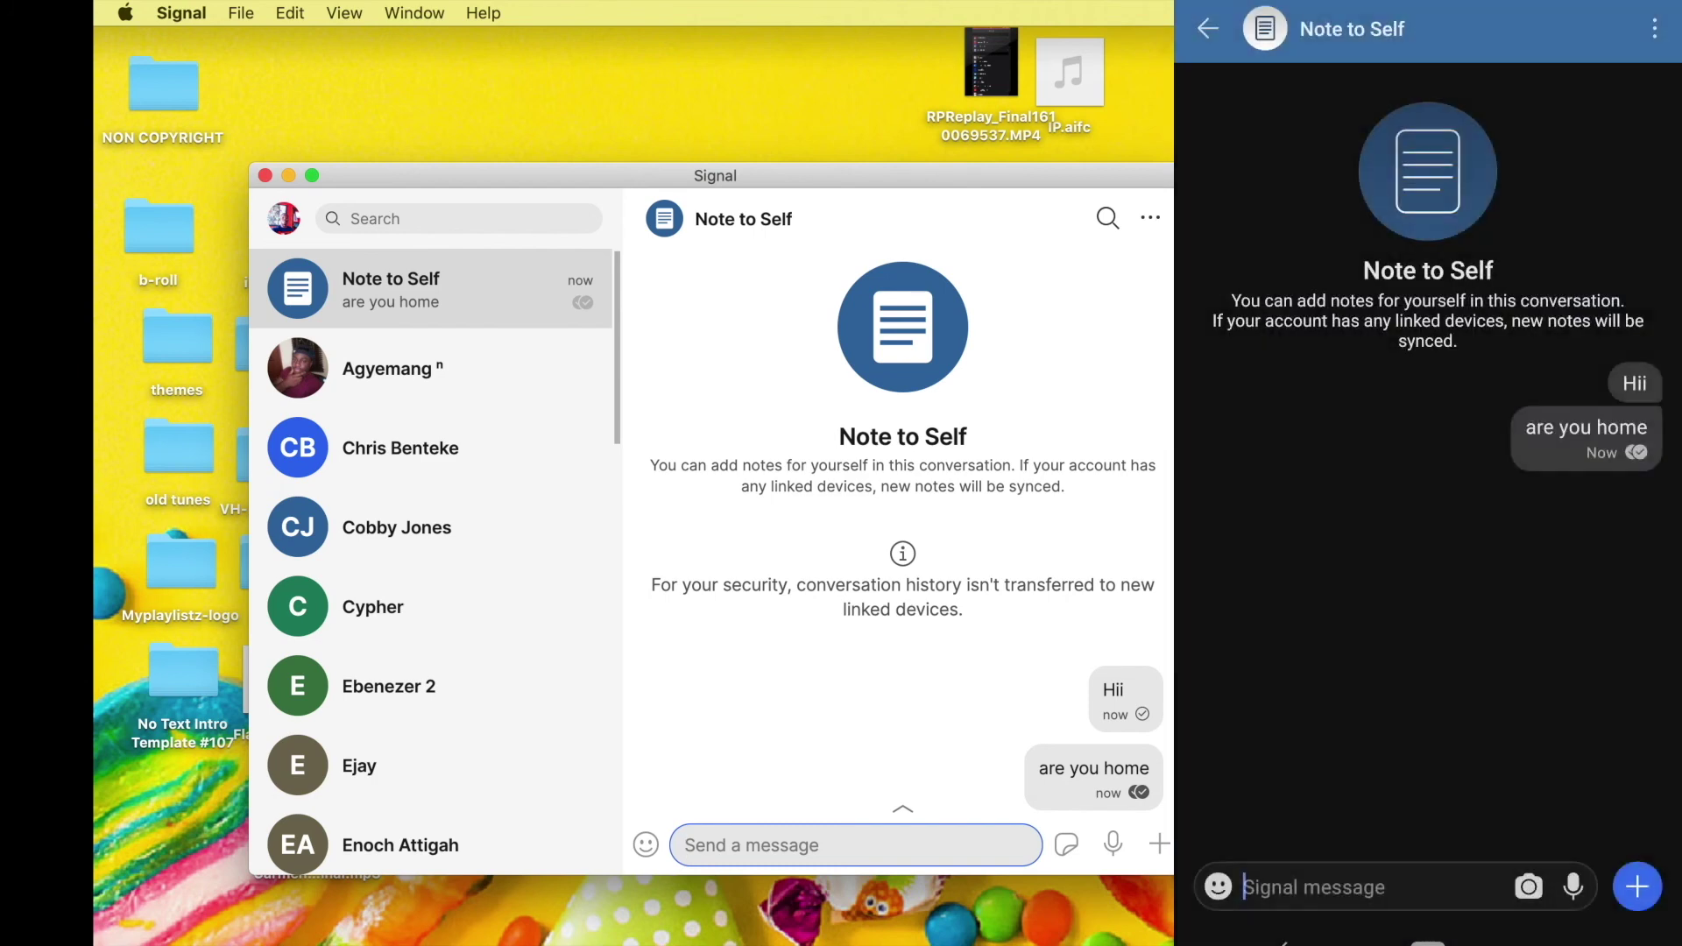
{"action": "left_click", "coordinate": [1555, 447]}
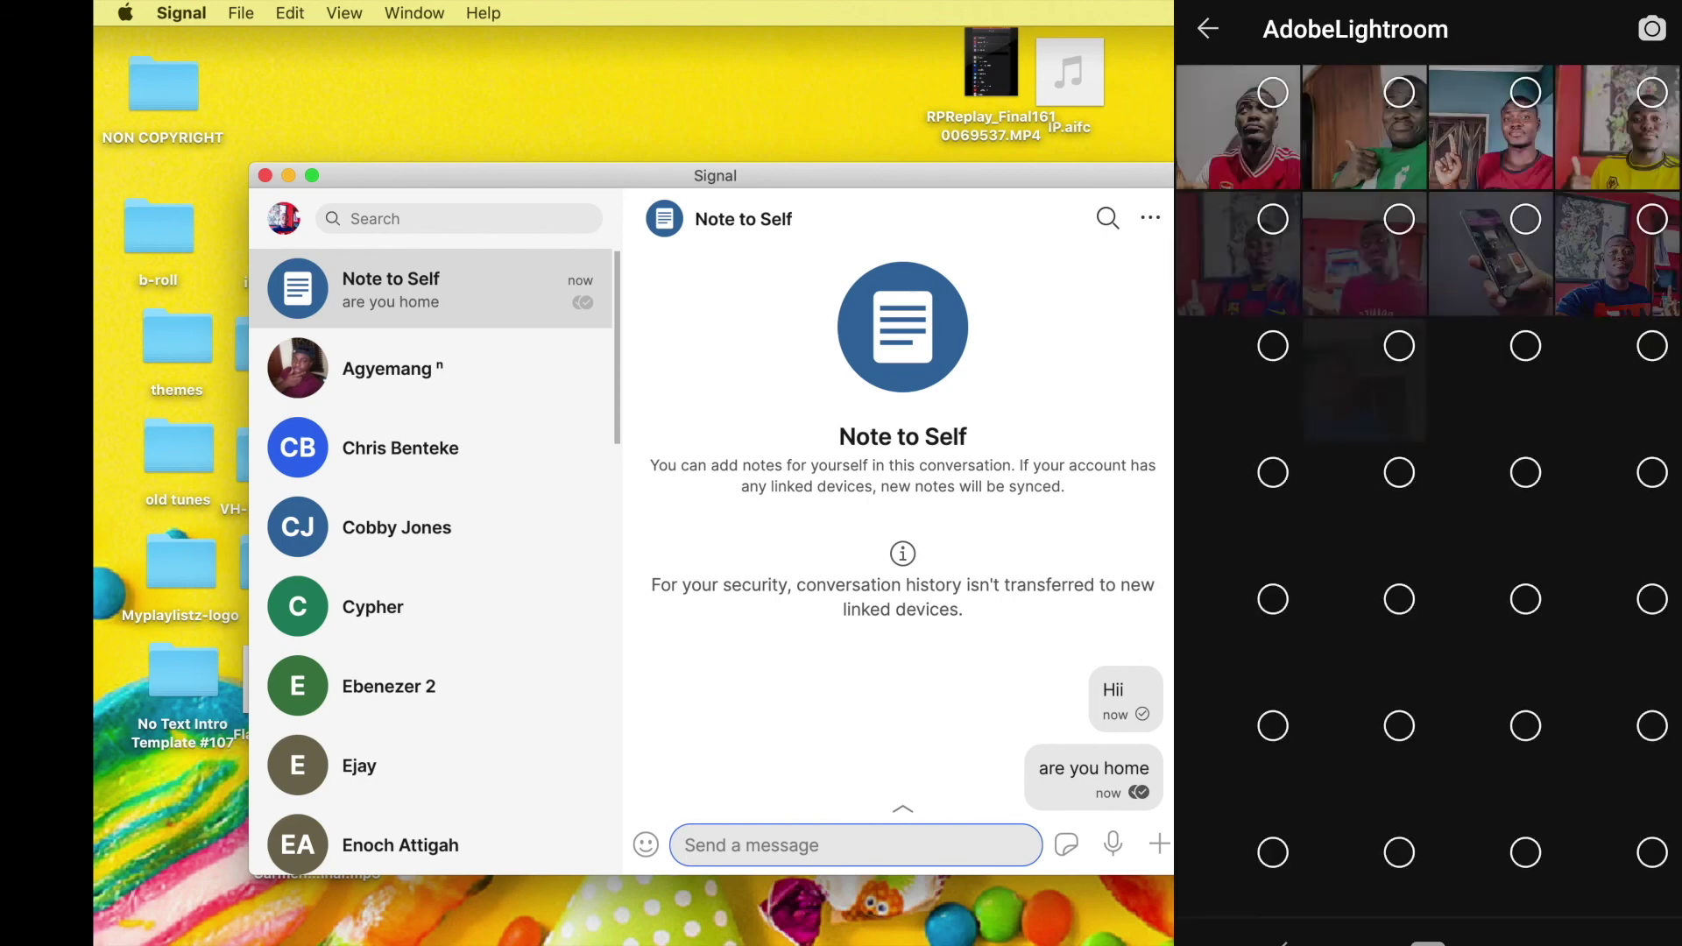
{"action": "left_click", "coordinate": [1238, 254]}
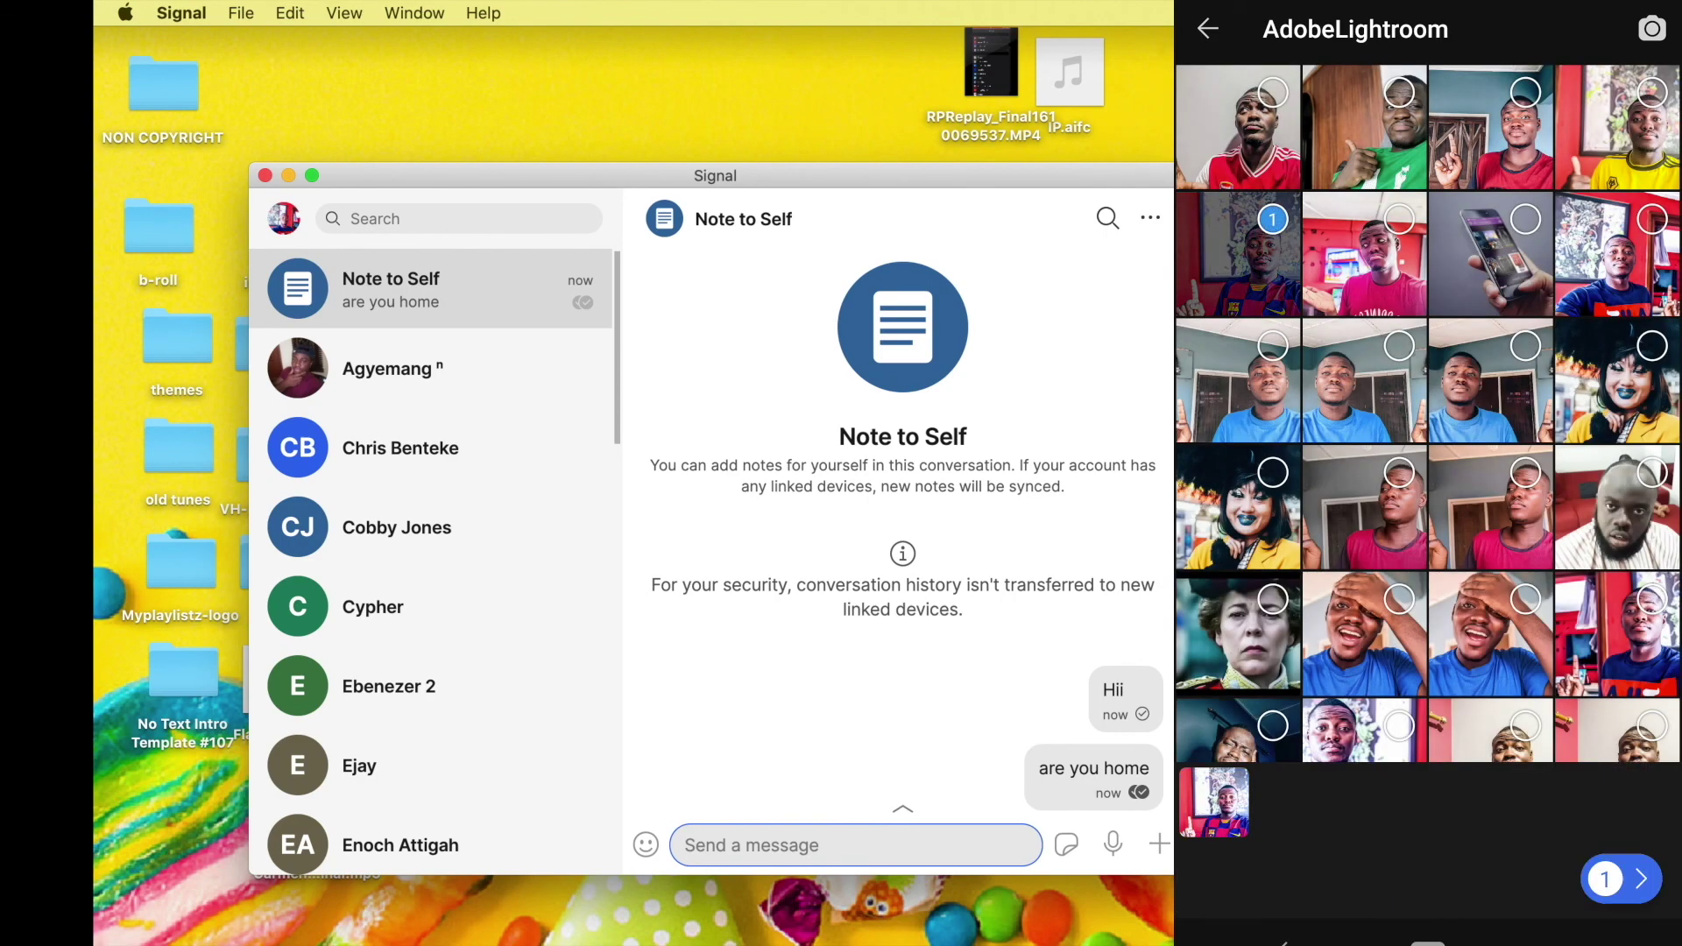
{"action": "left_click", "coordinate": [1621, 879]}
{"action": "left_click", "coordinate": [1638, 879]}
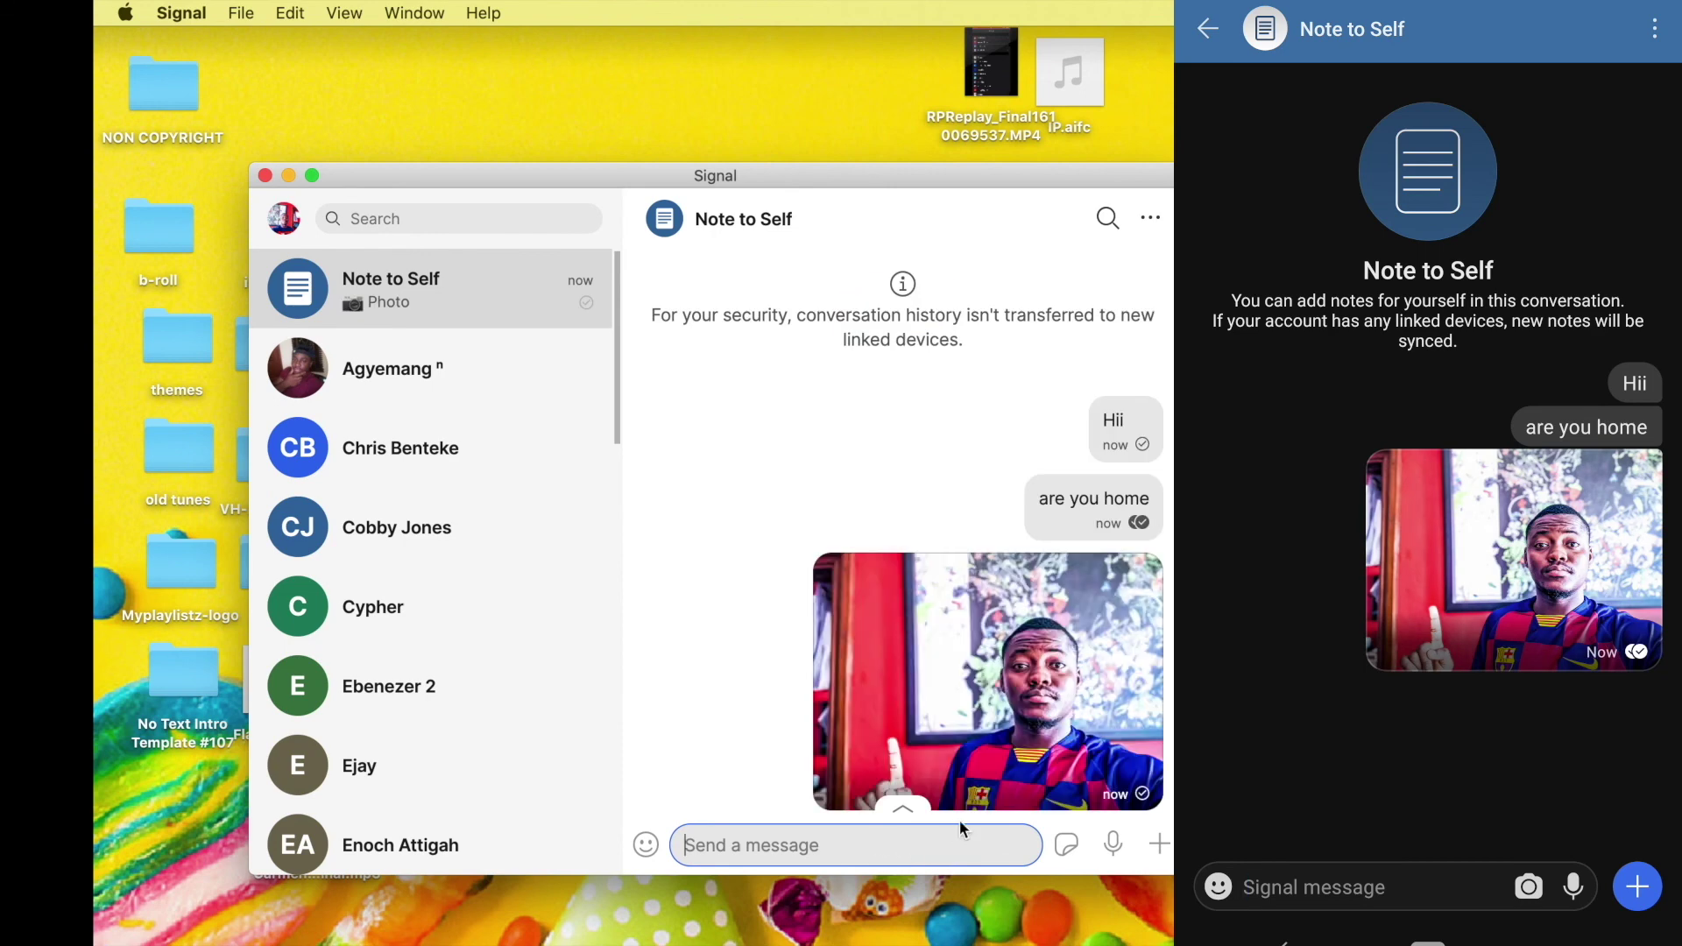
{"action": "mouse_move", "coordinate": [847, 799]}
{"action": "mouse_move", "coordinate": [856, 606]}
{"action": "left_click", "coordinate": [1067, 846]}
{"action": "left_click", "coordinate": [752, 283]}
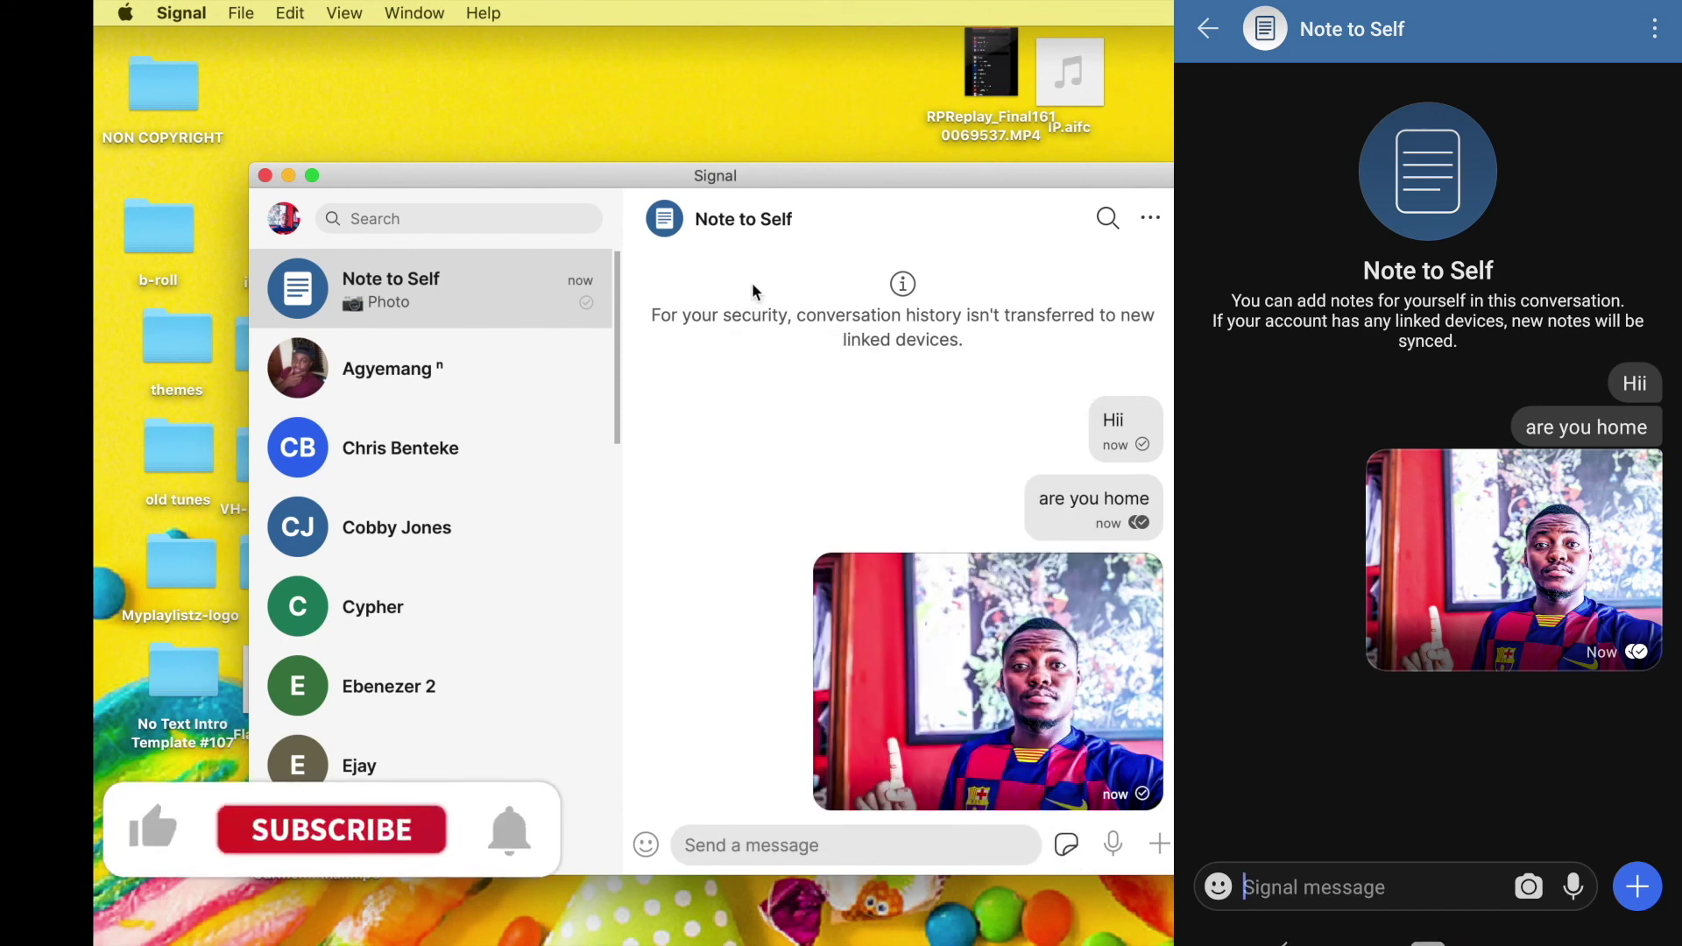